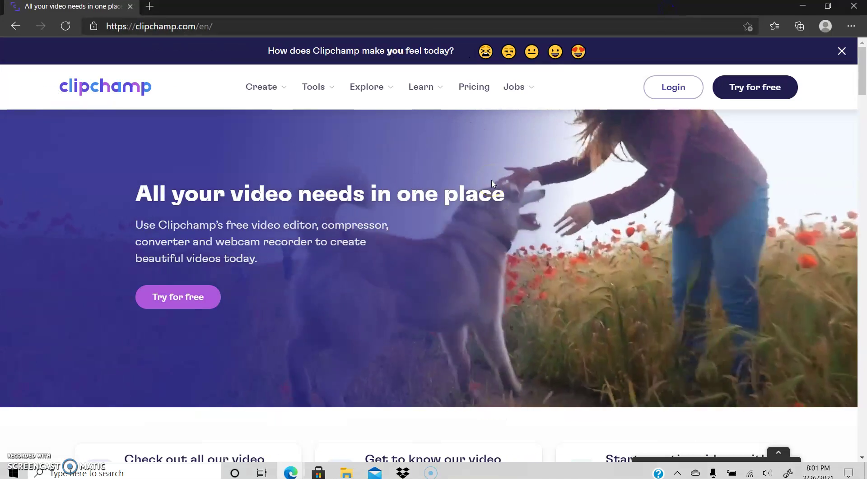
- Scroll the clipchamp.com homepage, then launch the editor with 'Try for free'
scroll(476, 256, "down", 2)
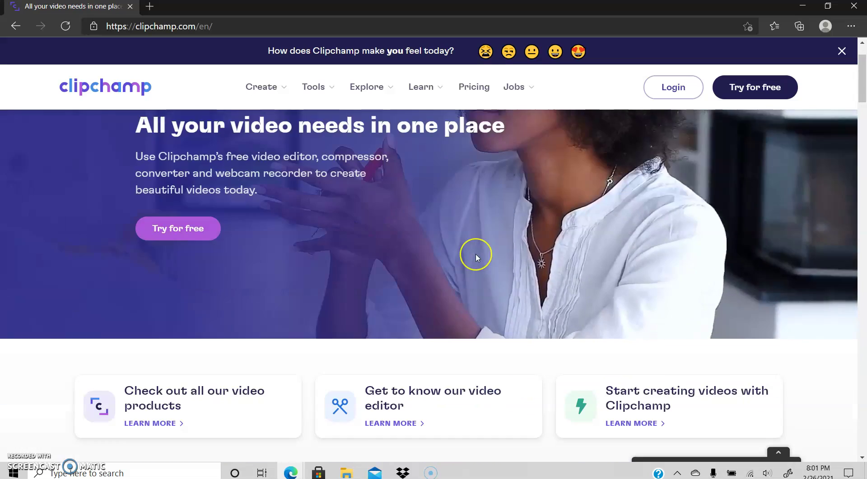
scroll(476, 257, "down", 3)
scroll(476, 257, "down", 3)
scroll(477, 257, "down", 7)
scroll(476, 259, "up", 9)
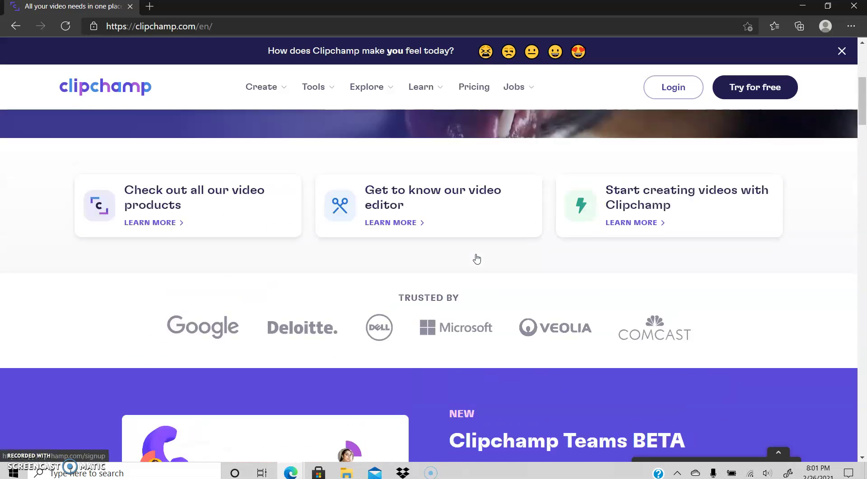
scroll(476, 259, "up", 5)
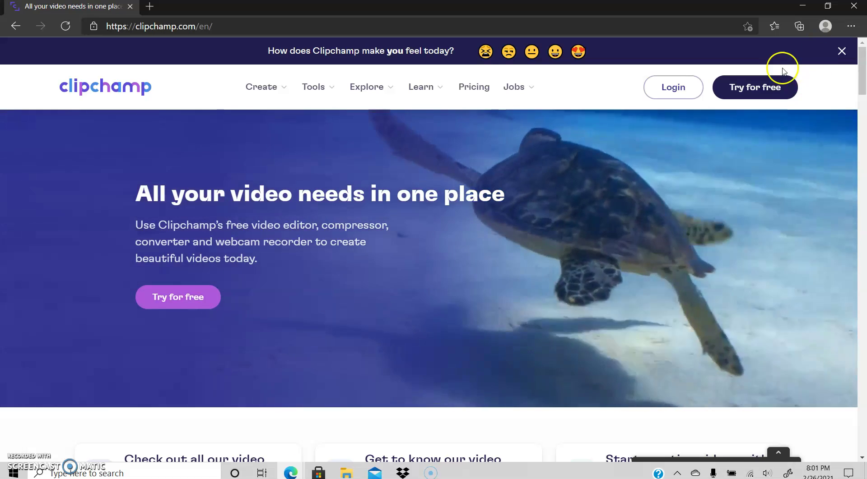
left_click(770, 86)
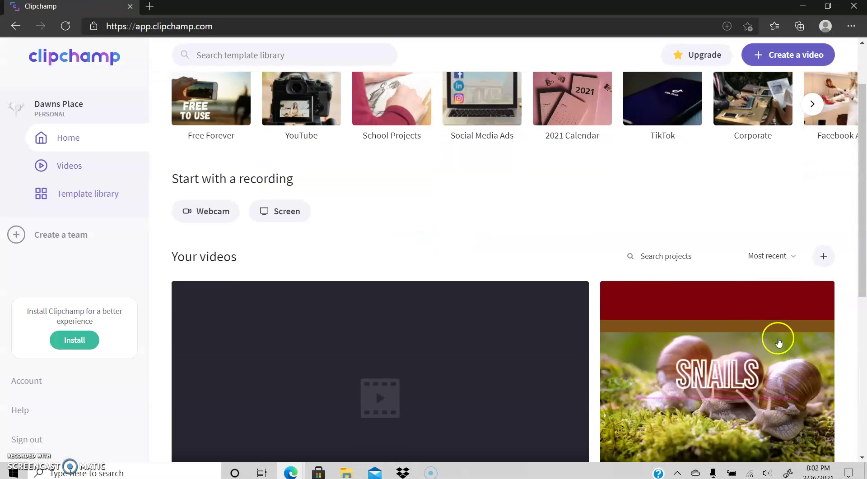
- Scroll the dashboard to 'Your videos' and open the SNAILS project
scroll(780, 342, "down", 6)
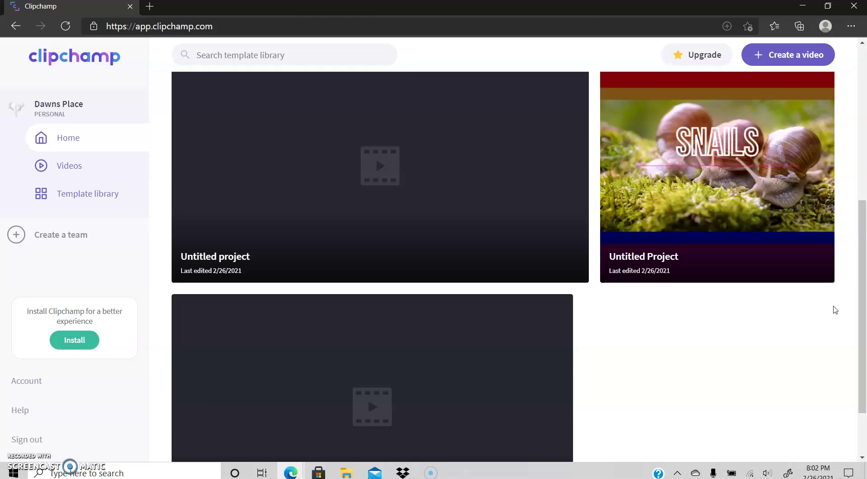
scroll(835, 309, "up", 3)
mouse_move(717, 292)
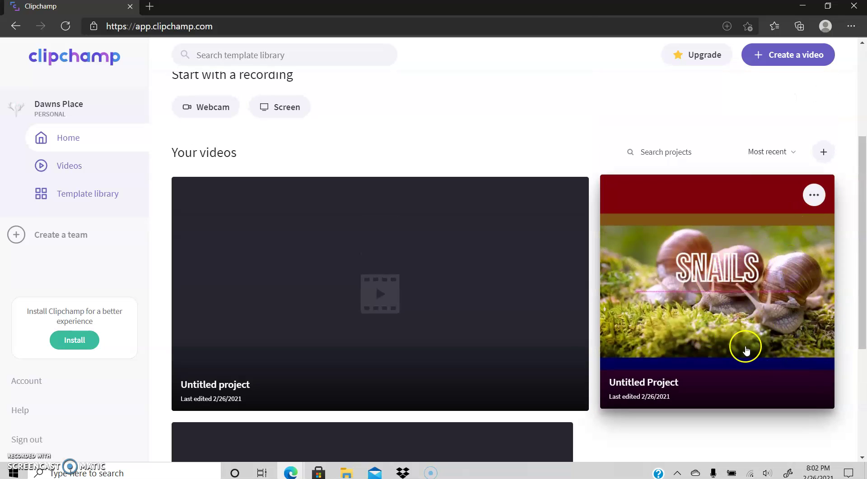
scroll(813, 382, "up", 1)
scroll(730, 325, "up", 2)
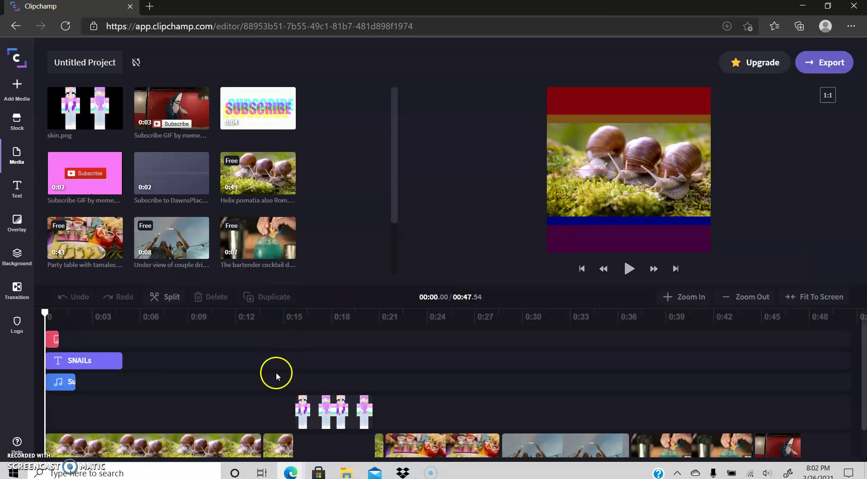
- Add the hippo clip from the Free Forever stock collection to the media library
left_click(18, 124)
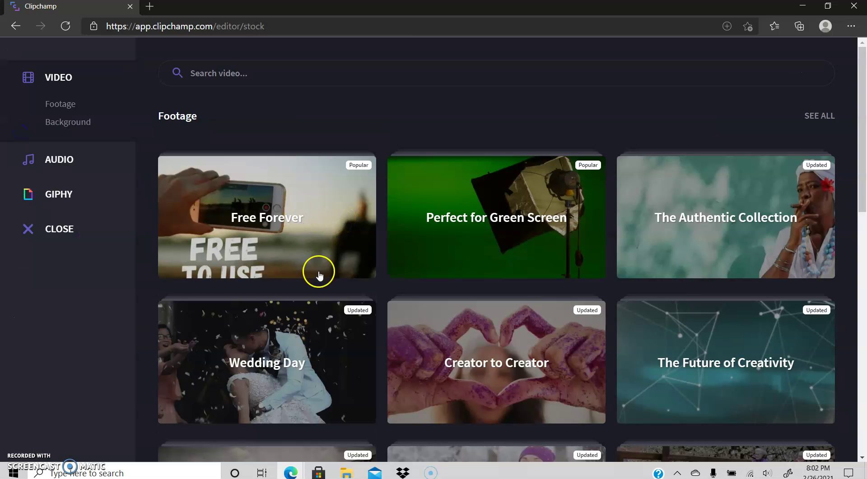
left_click(304, 219)
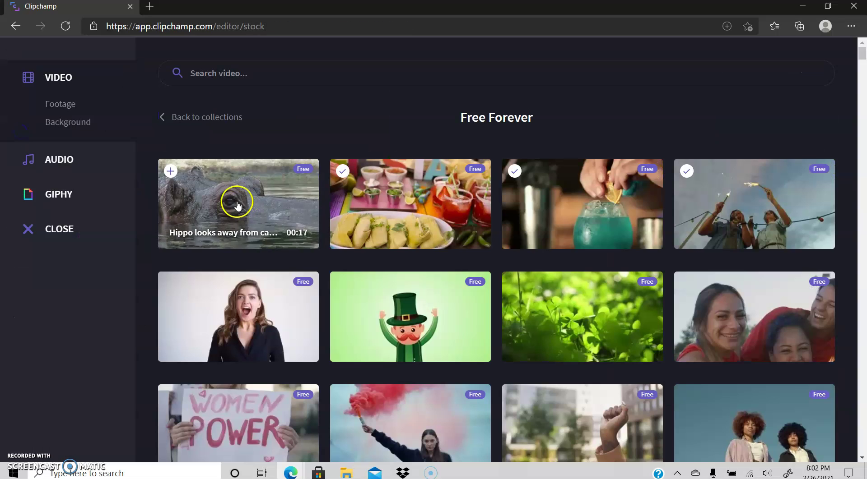
left_click(170, 171)
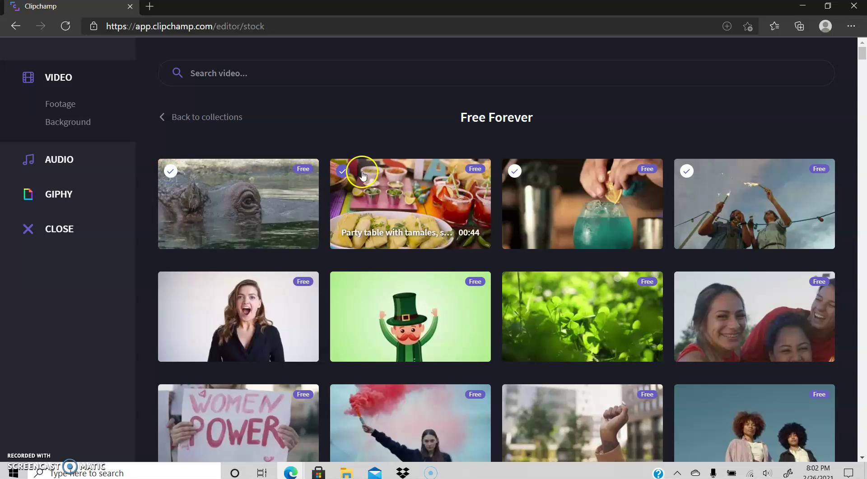
scroll(713, 285, "down", 3)
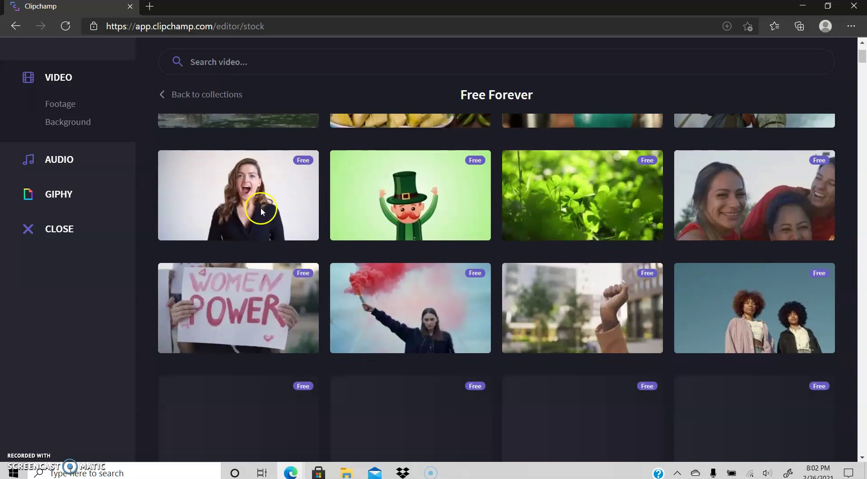
left_click(59, 230)
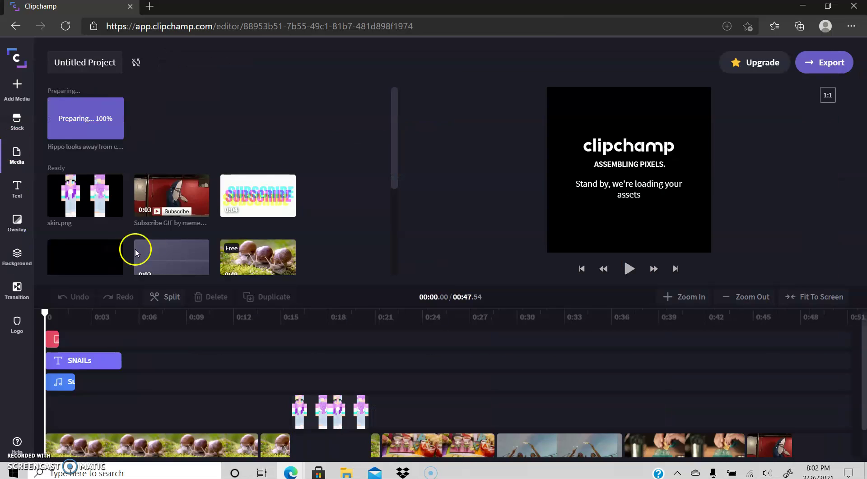
- Browse the media library and select the short pink clip at the timeline start
scroll(116, 165, "down", 2)
scroll(94, 204, "down", 2)
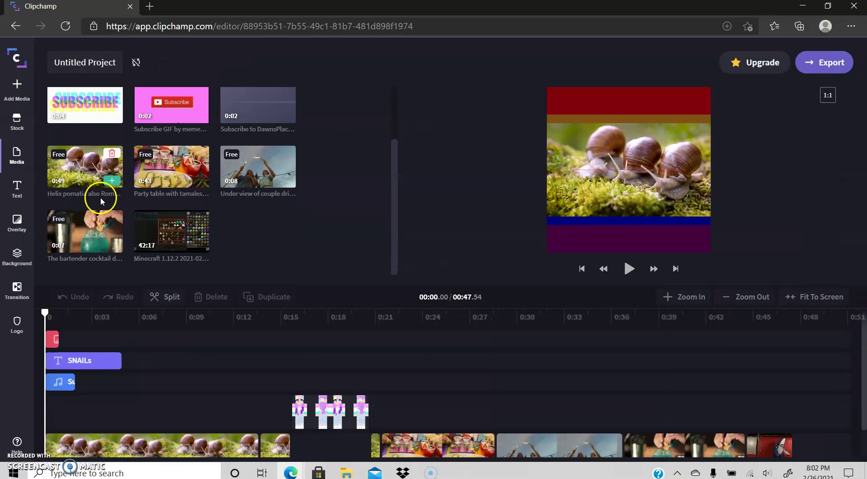
scroll(338, 126, "up", 2)
scroll(309, 235, "down", 2)
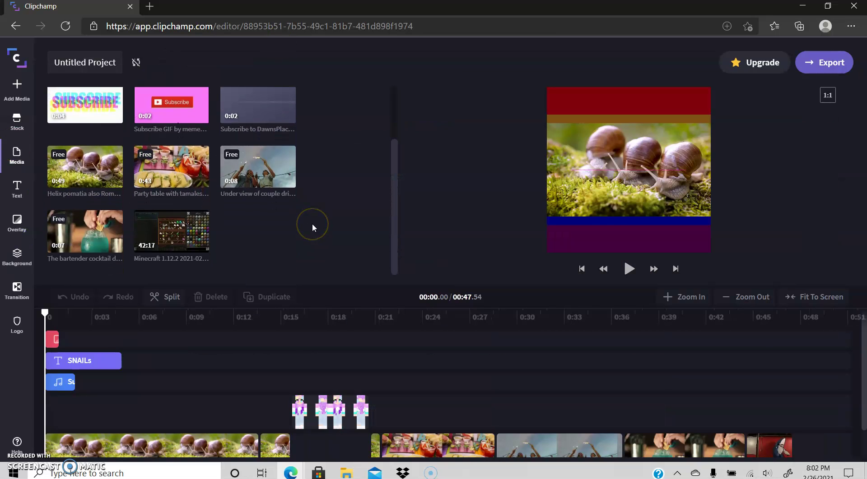
scroll(131, 209, "up", 2)
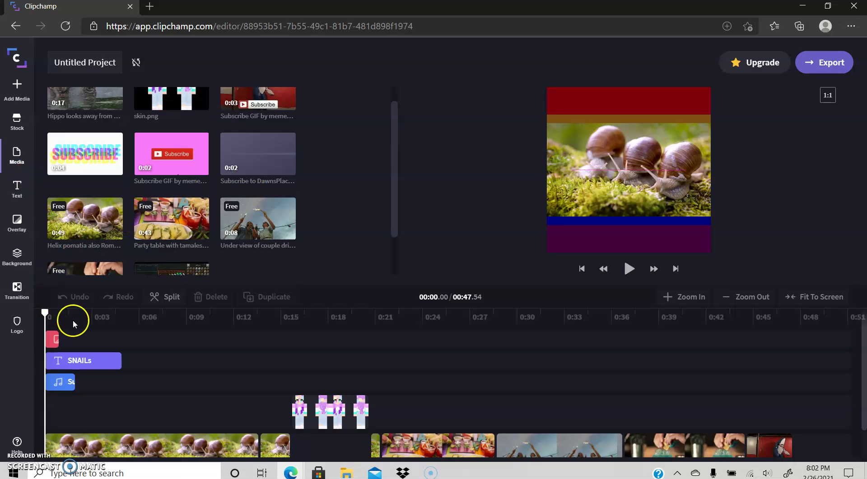
left_click(52, 339)
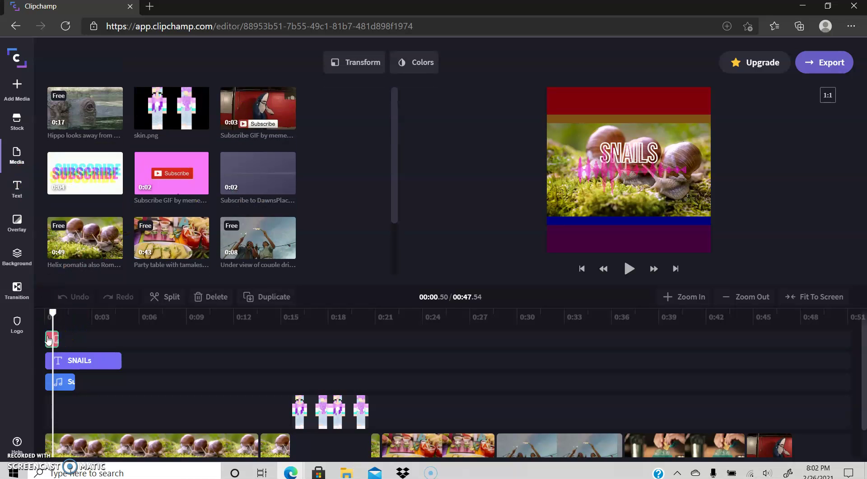
- Browse the Stock, Background and Overlay panels, then select the overlay and SNAILS title clips
left_click(44, 355)
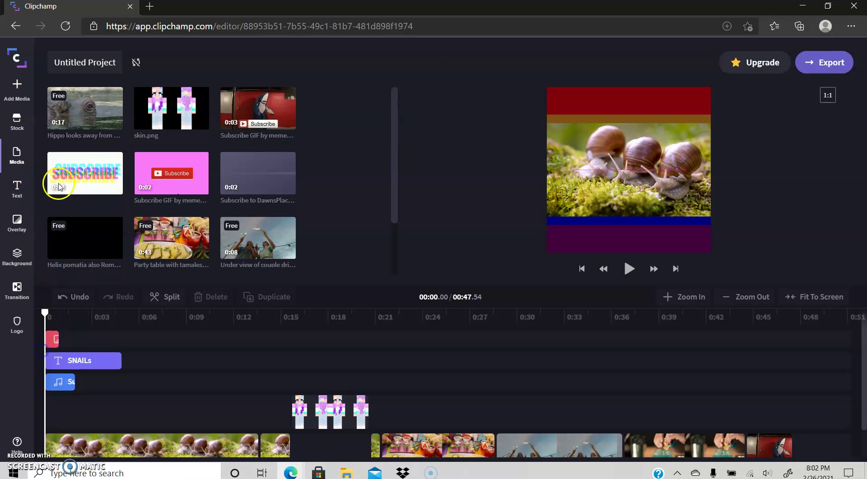
left_click(27, 127)
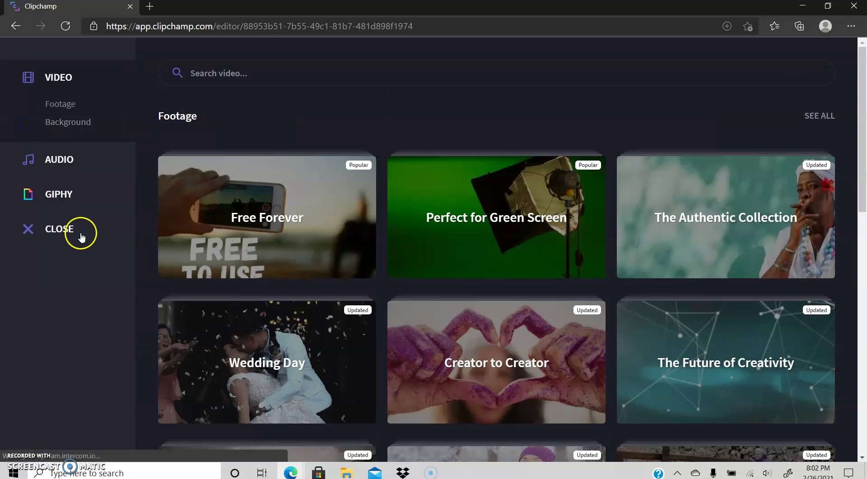
left_click(18, 218)
left_click(16, 265)
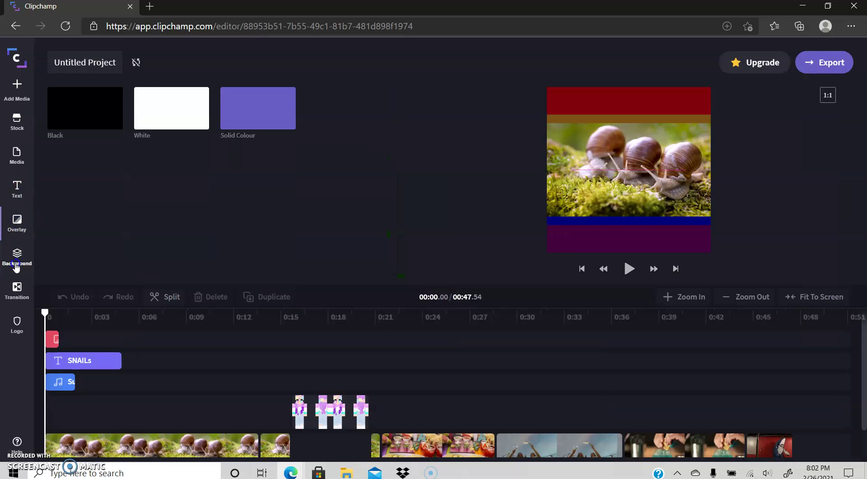
left_click(16, 230)
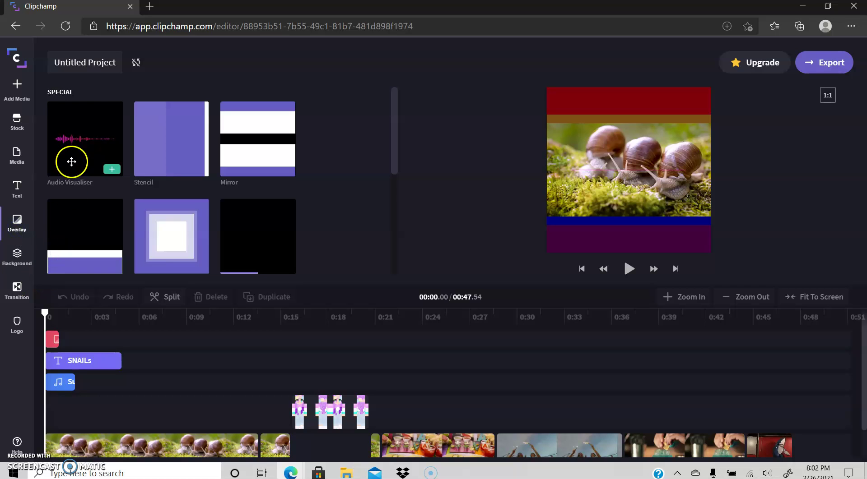
left_click(54, 339)
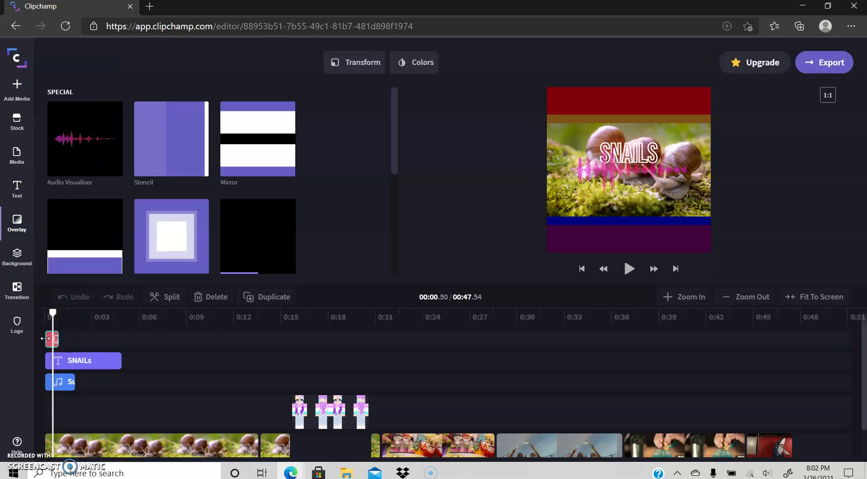
left_click(107, 361)
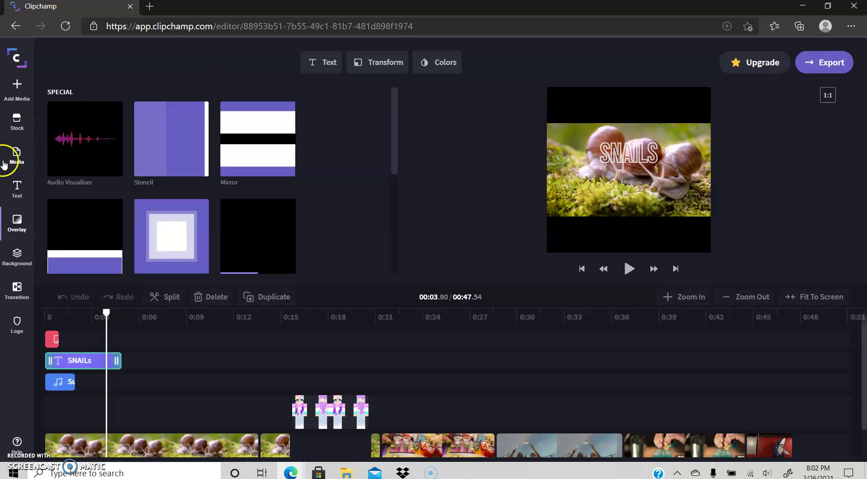
- Place a Large heading title on a new track near 0:07
left_click(18, 184)
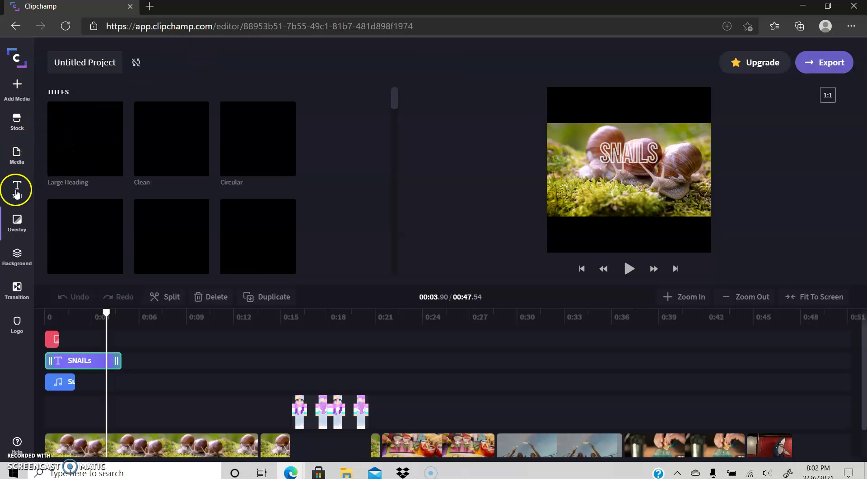
left_click_drag(159, 268, 214, 361)
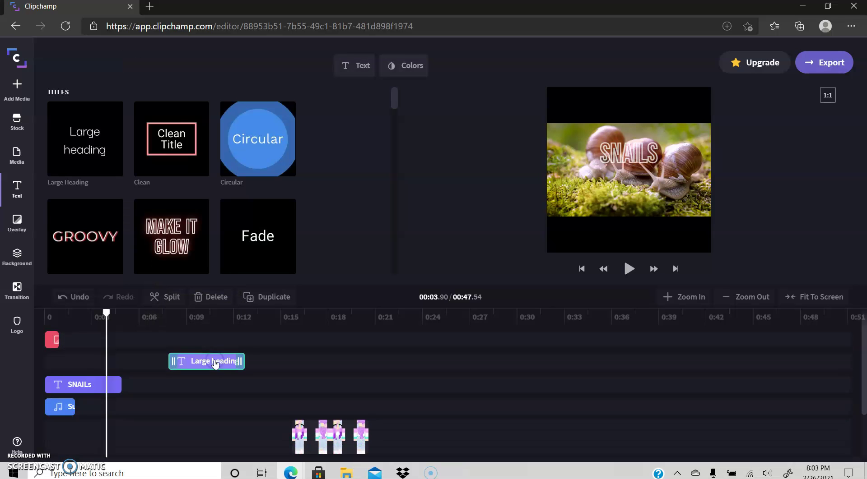
left_click(212, 360)
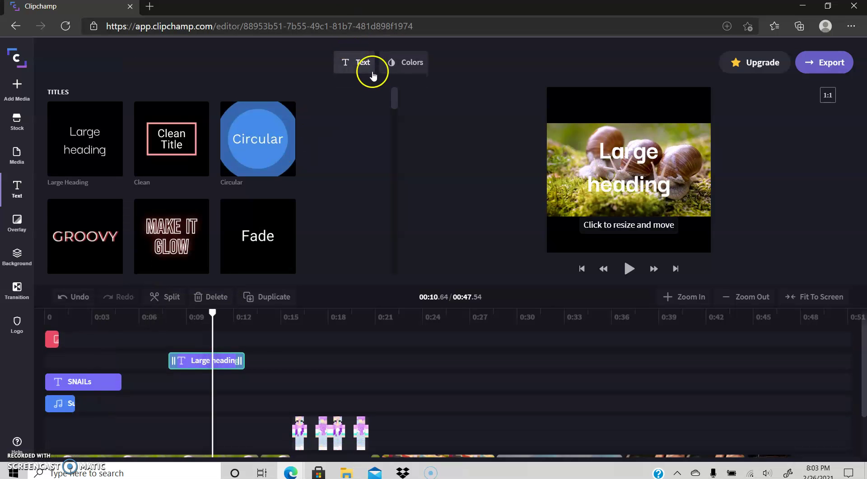
left_click(359, 64)
- Change the heading text to 'Cannot record correctly' and preview it
key("ctrl+a")
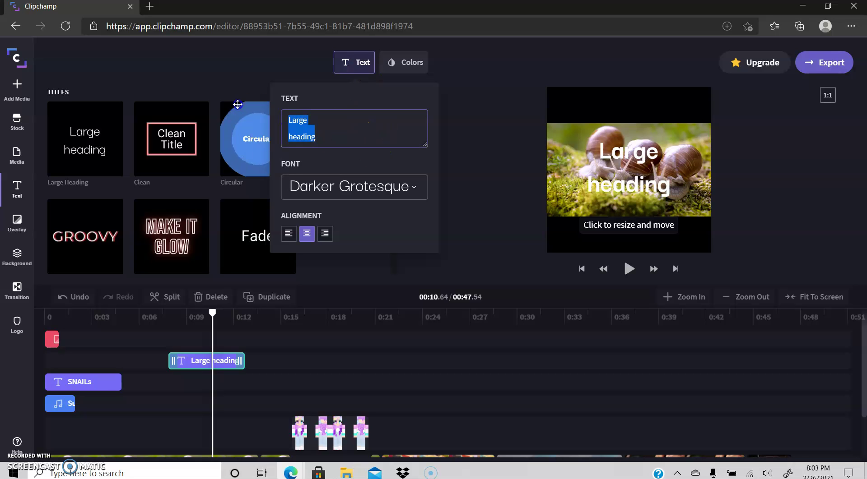
type("Cannot")
key("Return")
type("re")
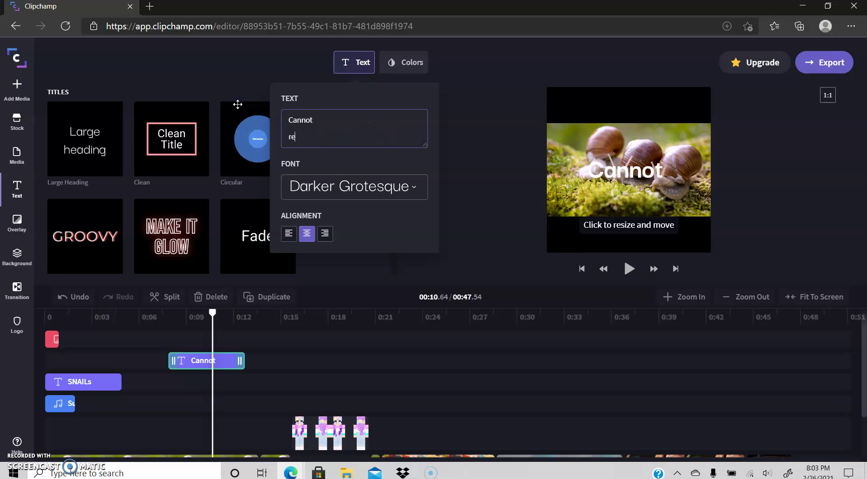
type("cord")
key("Return")
type("rrec")
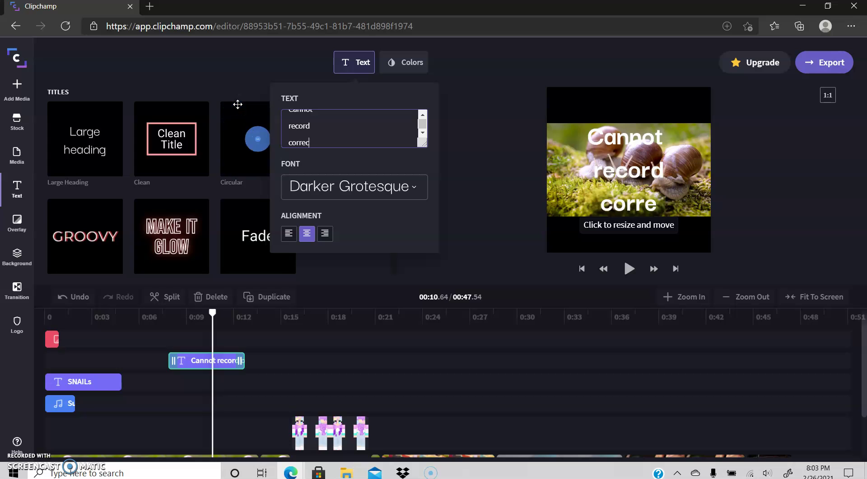
type("tly")
key("Return")
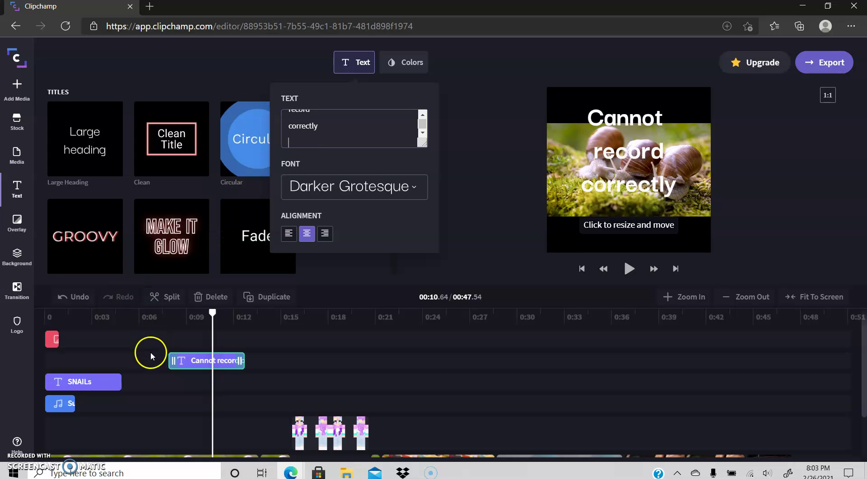
left_click(150, 351)
left_click(629, 269)
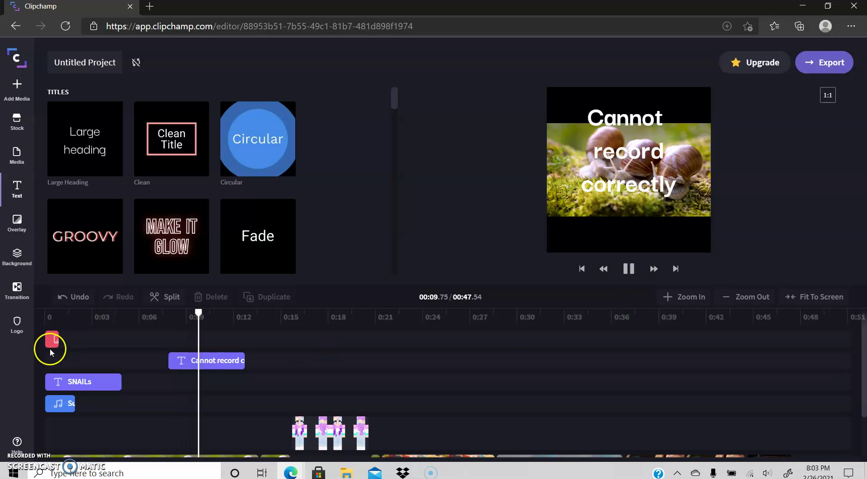
- Try a picture-in-picture layout on the pixel-character clip, then delete it from the timeline
left_click(323, 428)
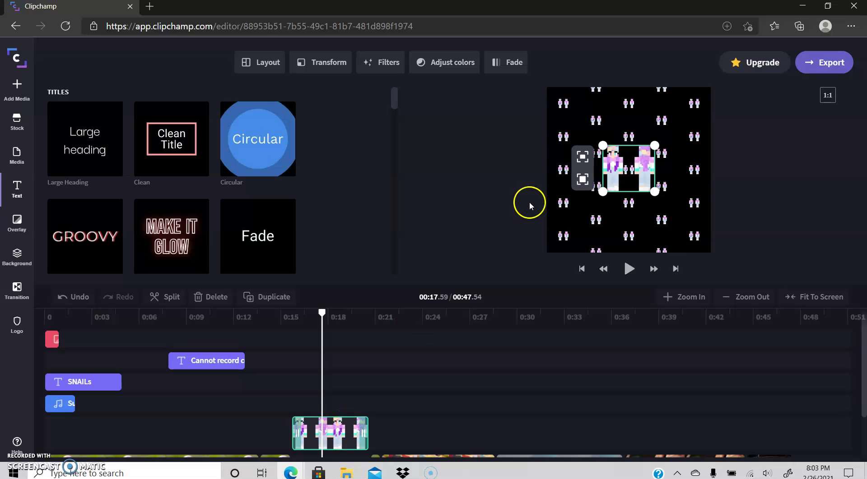
left_click_drag(659, 152, 642, 165)
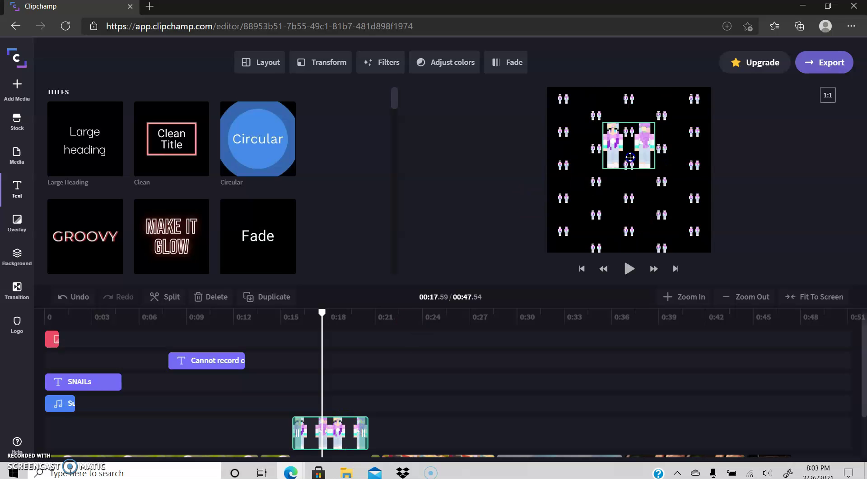
left_click(265, 63)
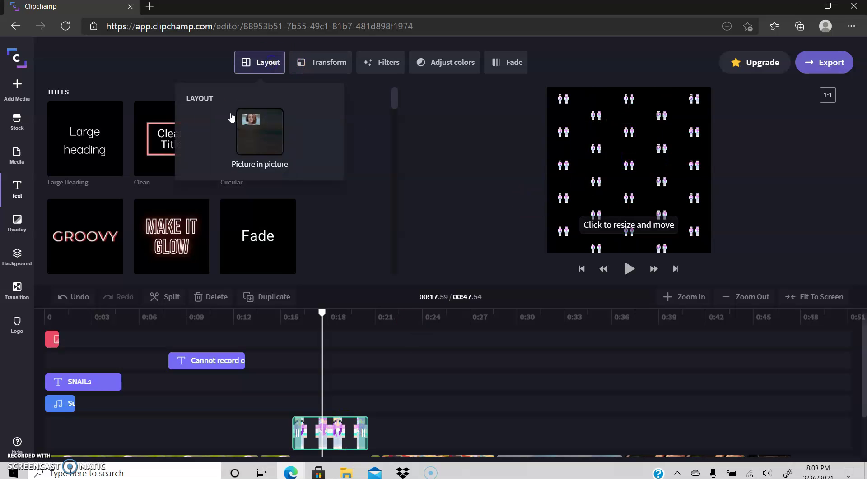
left_click(255, 127)
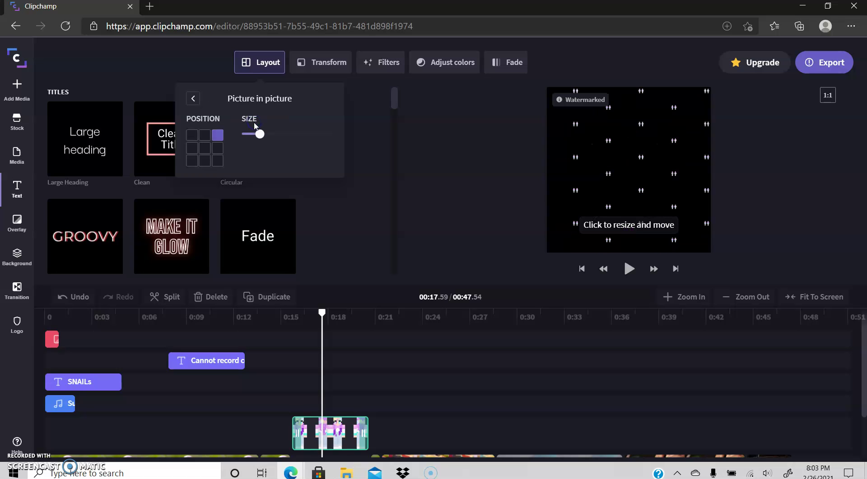
left_click(193, 100)
left_click(642, 182)
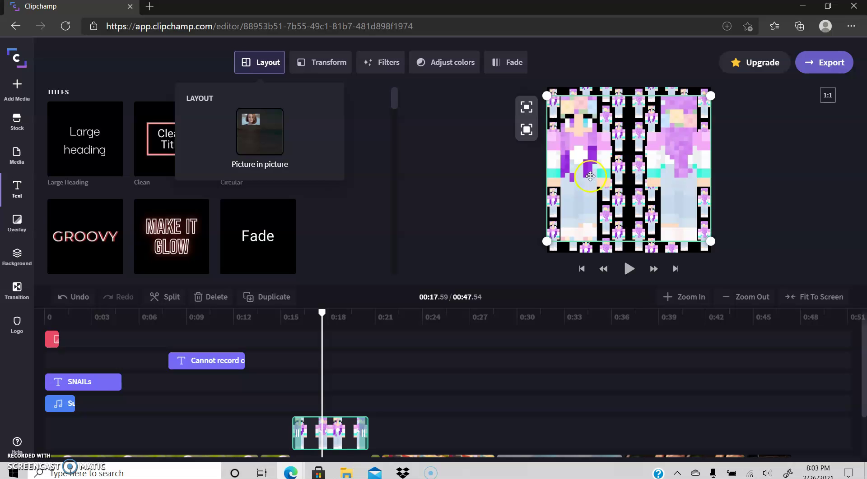
left_click_drag(568, 239, 581, 206)
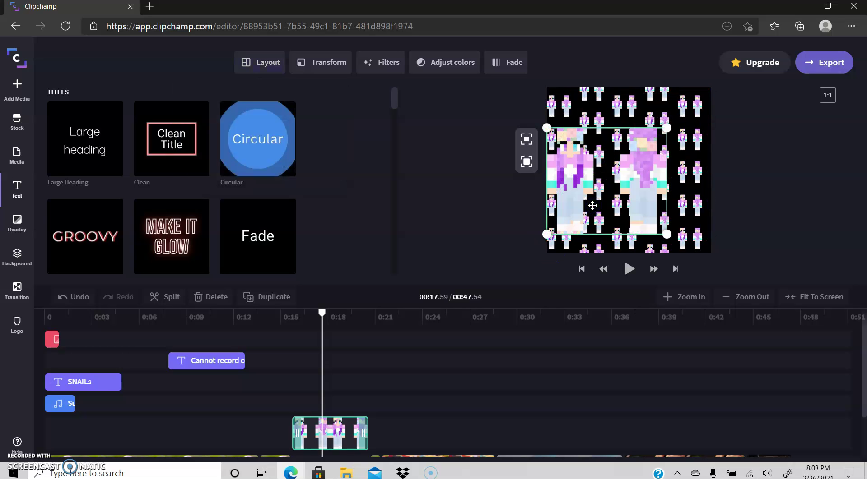
key("Delete")
left_click(371, 254)
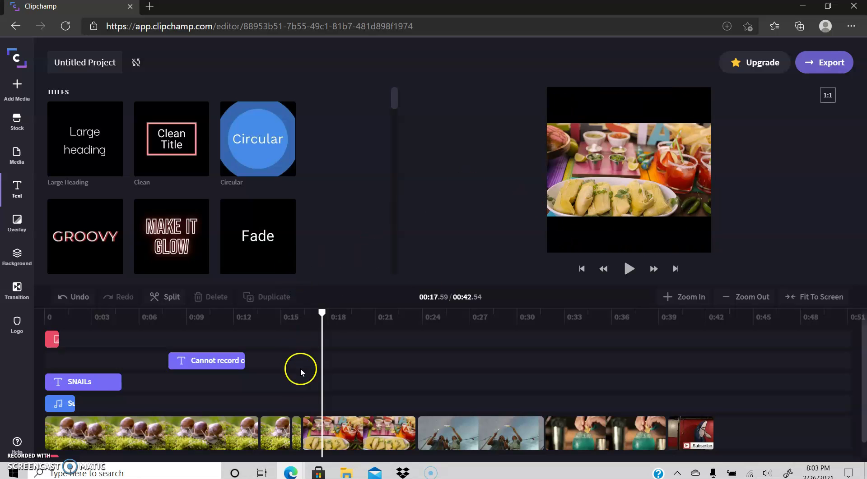
- Generate an AI voice-over preview of a subscribe message, then close it without adding
left_click(272, 368)
left_click(42, 387)
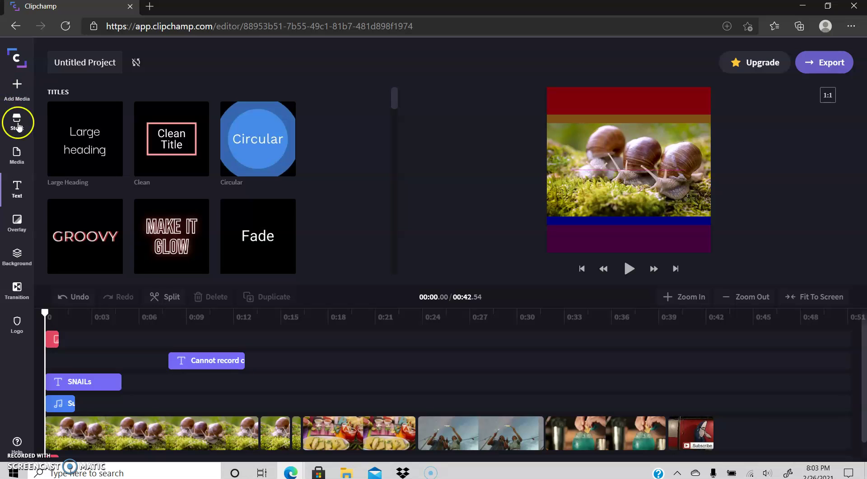
left_click(16, 90)
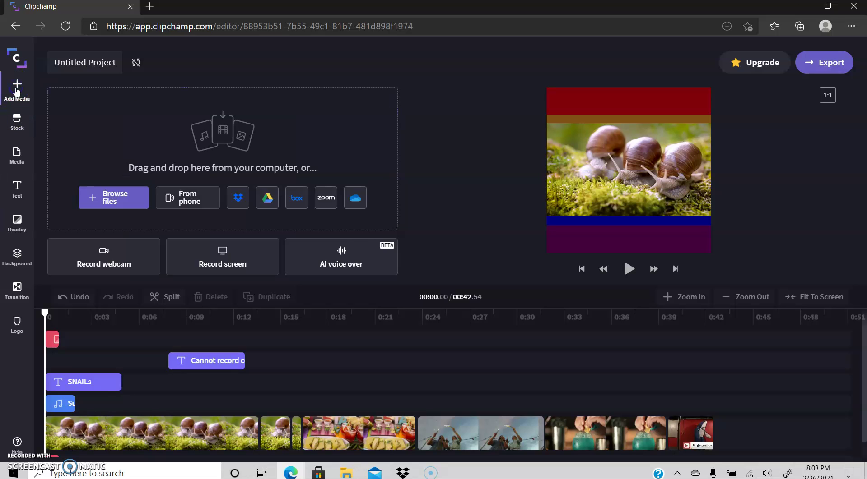
left_click(341, 265)
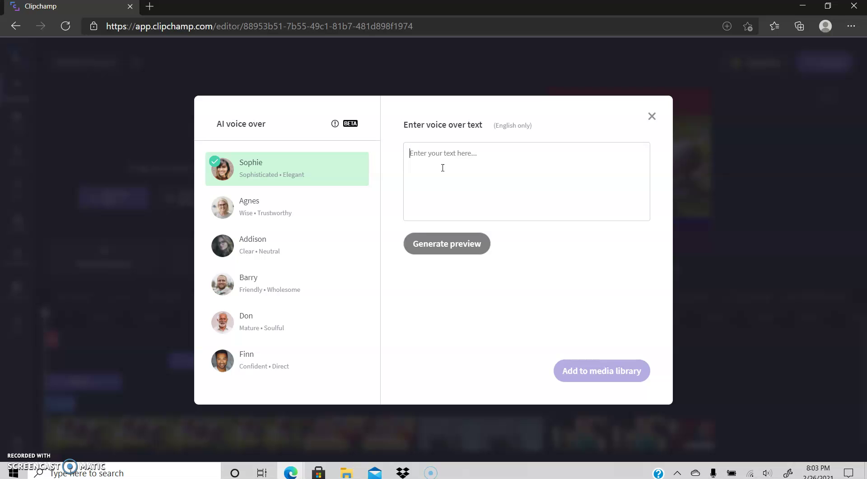
type("Subscribe to DawnsPlaceYT")
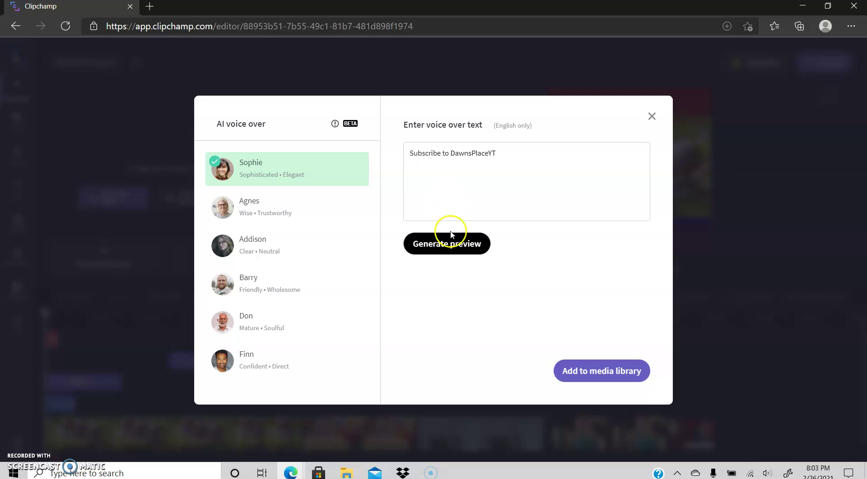
left_click(451, 235)
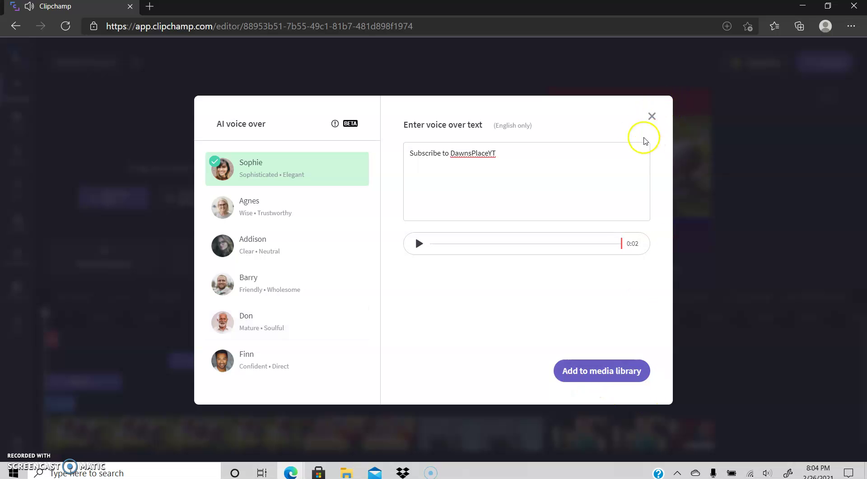
left_click(652, 113)
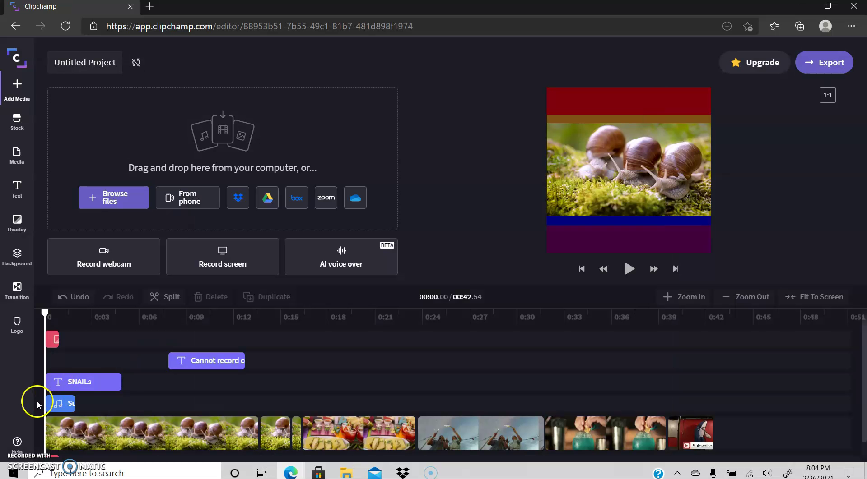
- Extend the Audio Visualiser overlay to about 0:03 and select the pink clip on the lower track
left_click(627, 270)
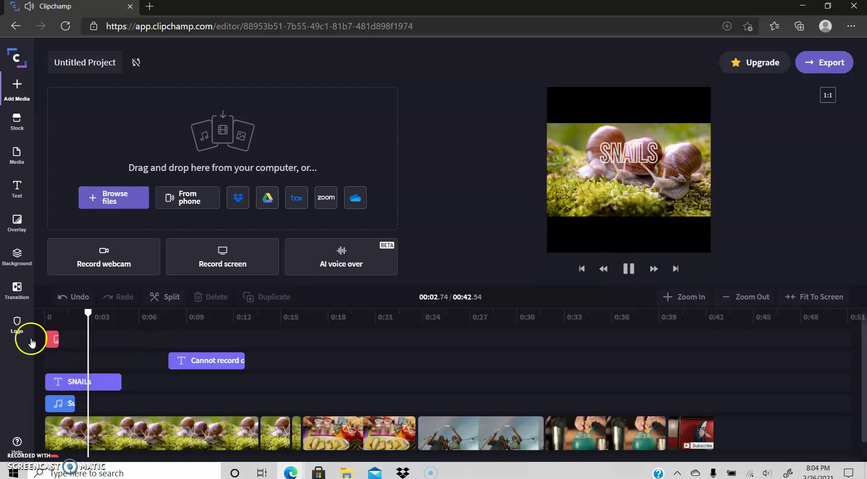
left_click(45, 341)
left_click(54, 342)
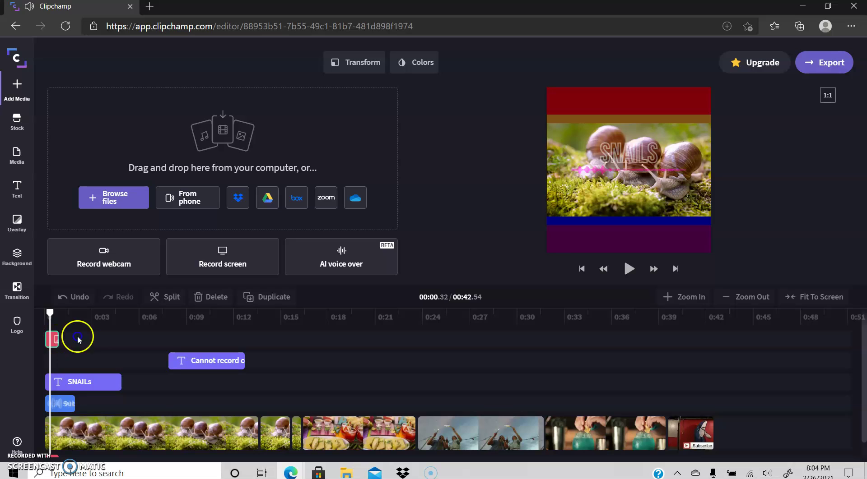
left_click_drag(78, 339, 121, 339)
left_click(39, 358)
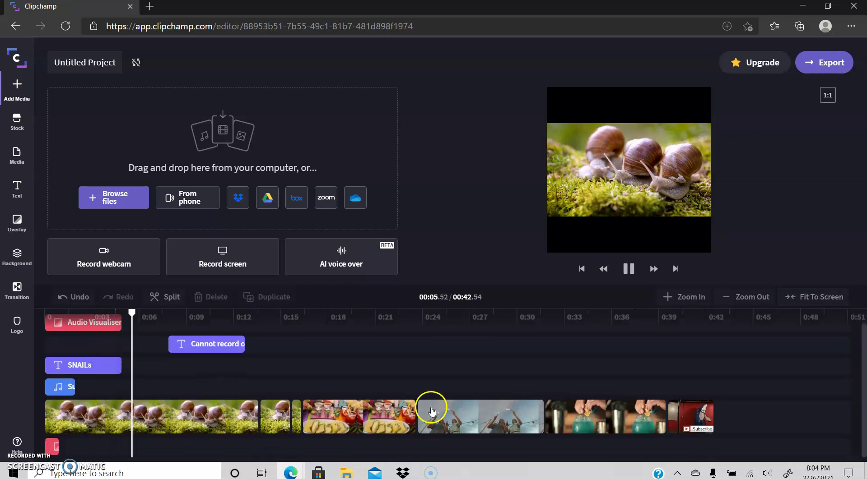
scroll(68, 415, "down", 1)
left_click(52, 444)
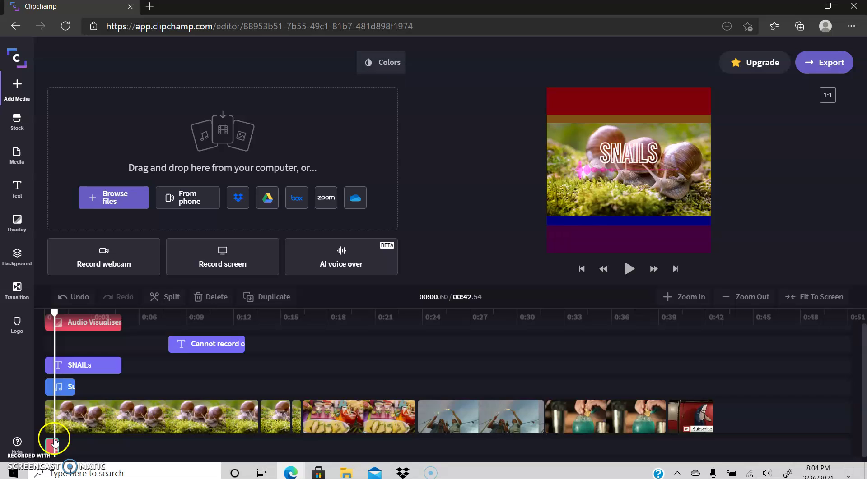
- Browse the overlay gallery and scrub the playhead to the food clip near 0:18
left_click(16, 222)
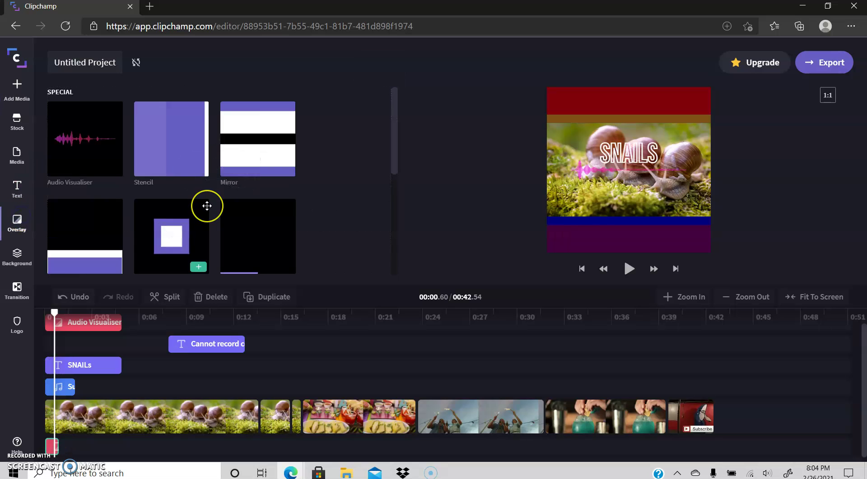
scroll(206, 206, "down", 3)
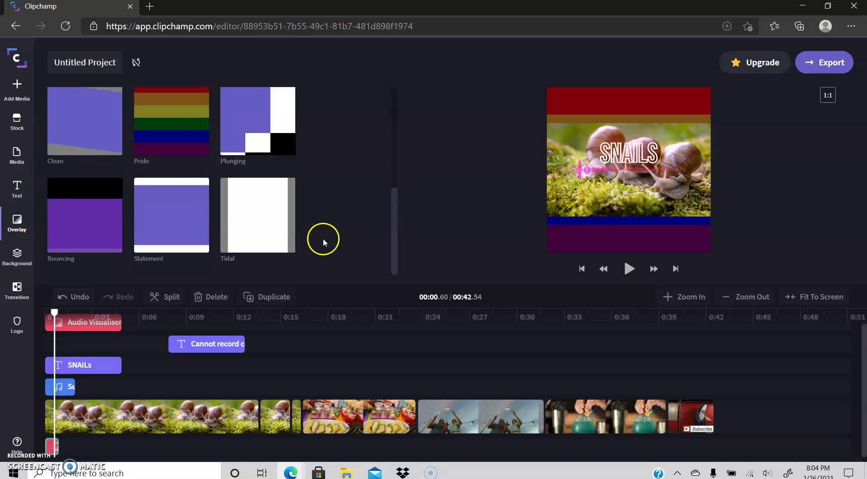
left_click(205, 384)
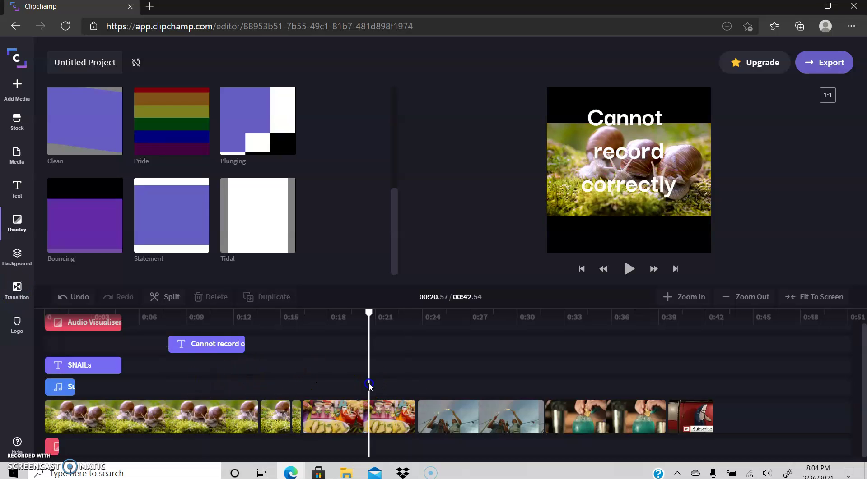
left_click_drag(408, 374, 385, 375)
- Set the food clip to Fast speed with the slider raised, shortening the video to about 40 seconds
left_click(339, 433)
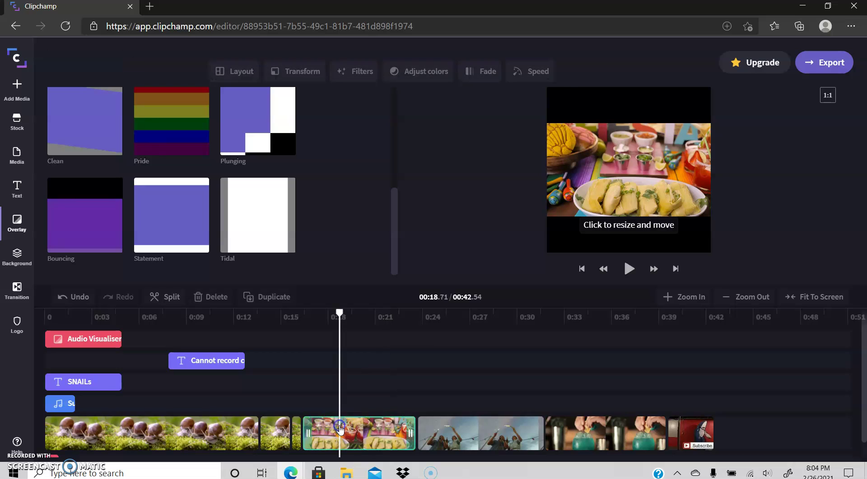
left_click(522, 59)
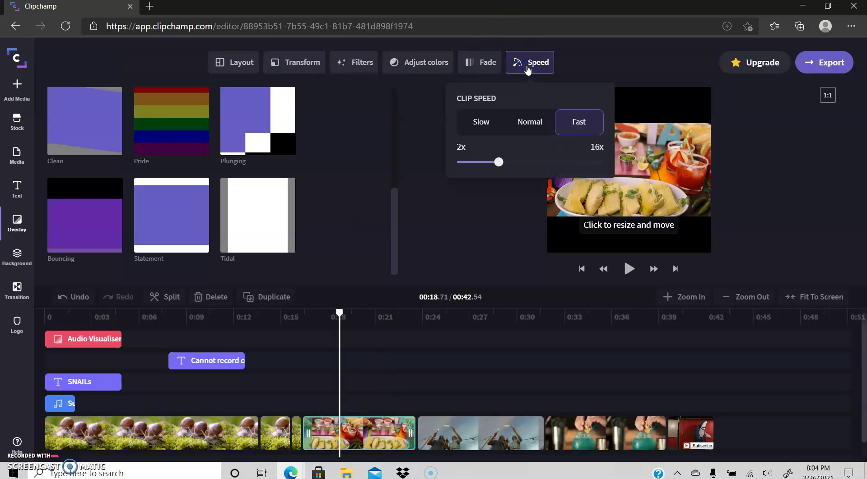
left_click(569, 118)
mouse_move(526, 161)
left_mouse_down()
mouse_move(490, 166)
mouse_move(632, 159)
mouse_move(456, 162)
mouse_move(529, 162)
left_mouse_up()
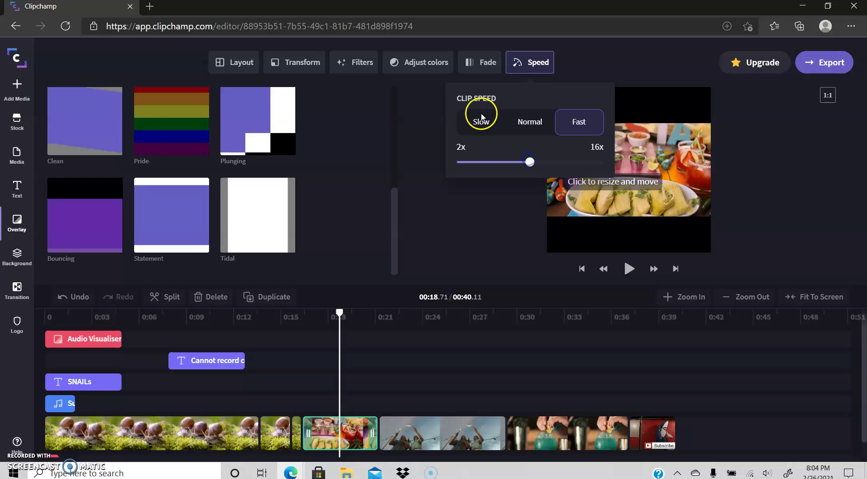
left_click(480, 123)
left_click(509, 131)
left_click(565, 115)
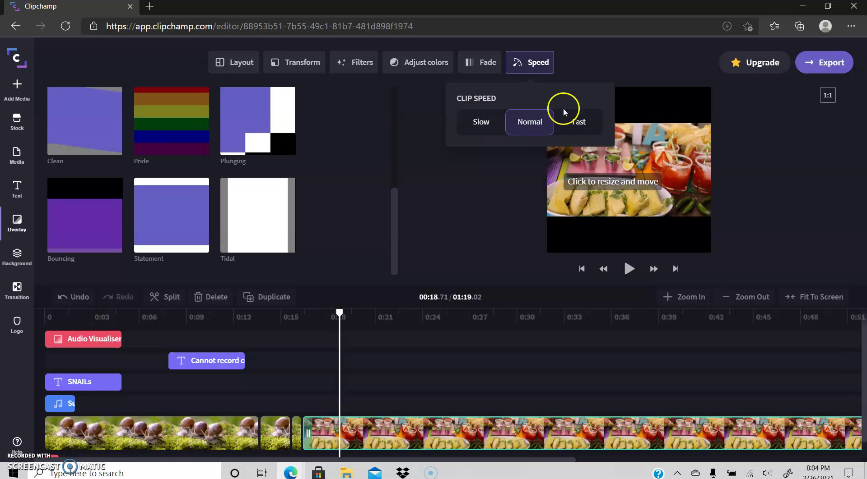
- Split the food clip at the playhead and set its second piece to Fast speed
left_click(154, 298)
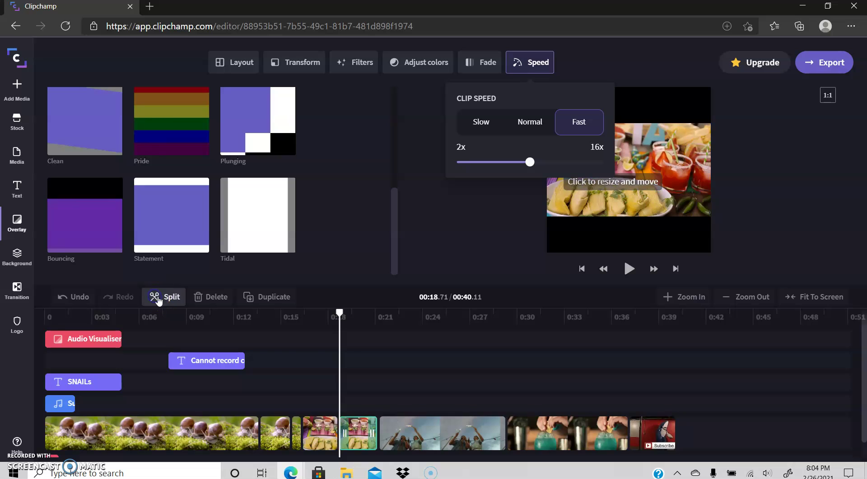
left_click(354, 403)
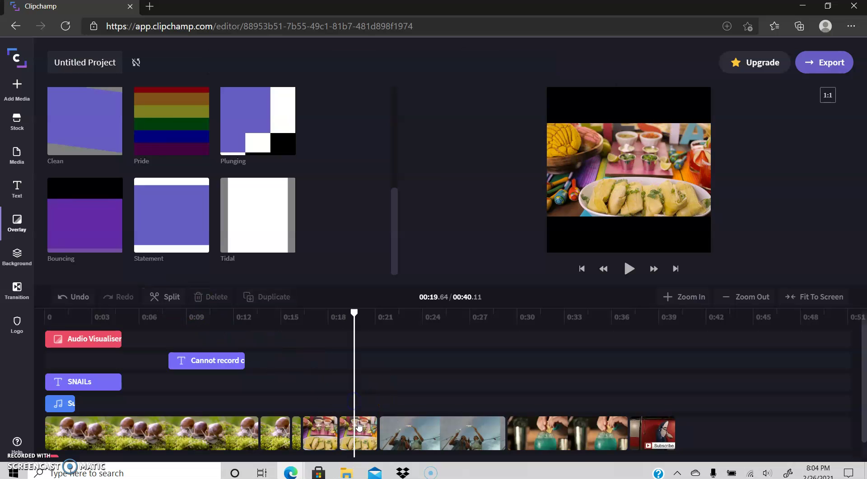
left_click(374, 433)
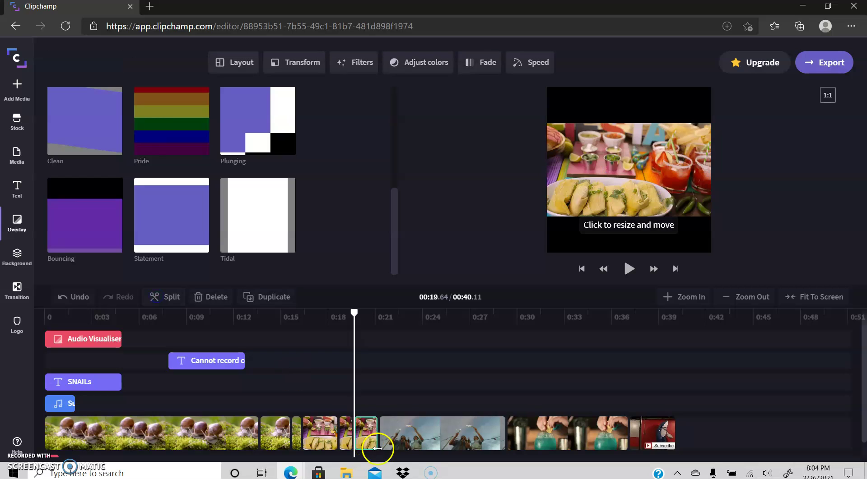
left_click(345, 433)
left_click(532, 61)
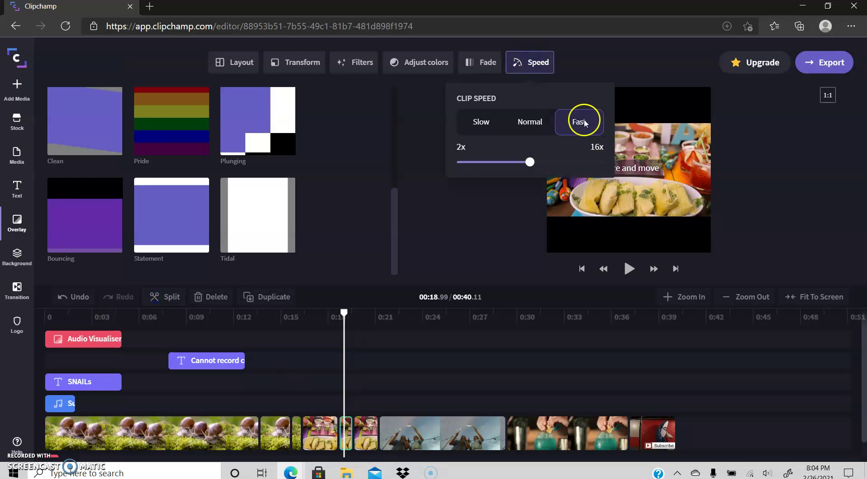
- Return the short food piece to Normal speed
left_click(368, 433)
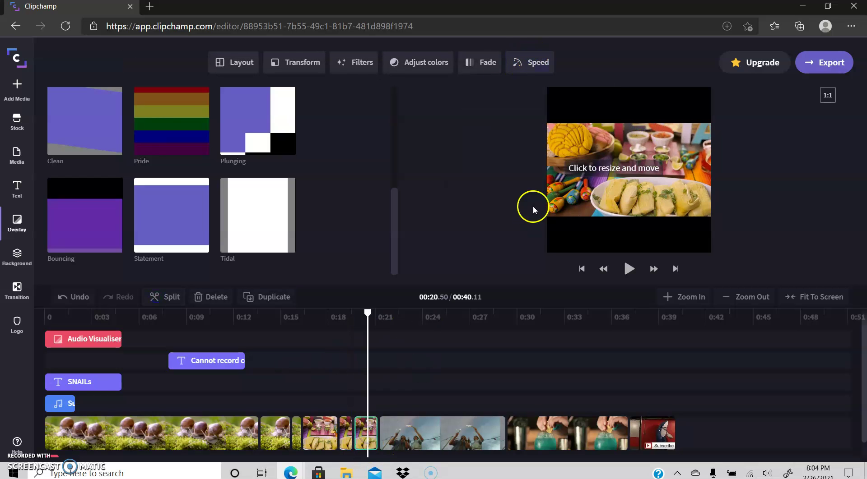
left_click(517, 66)
left_click(531, 121)
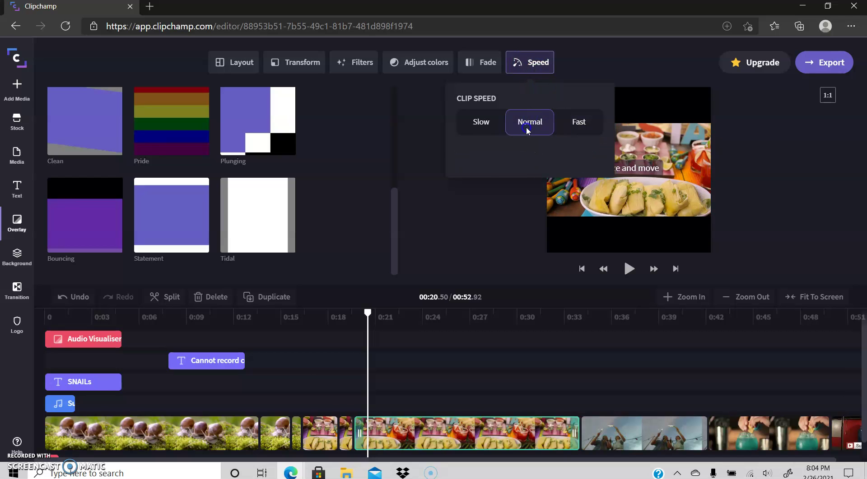
left_click(310, 422)
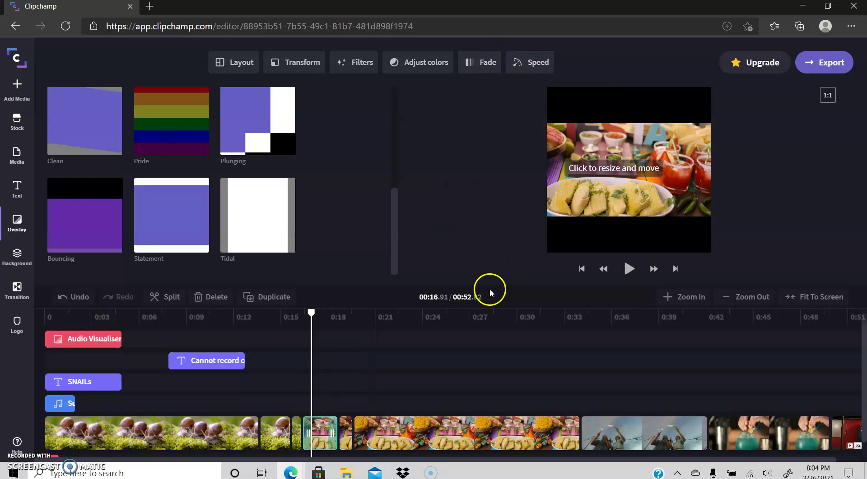
left_click(142, 377)
left_click(358, 374)
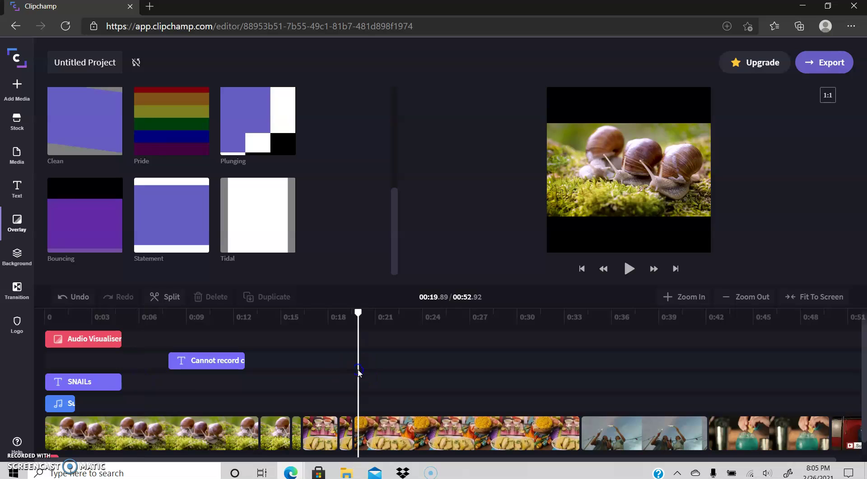
left_click(500, 377)
left_click(610, 387)
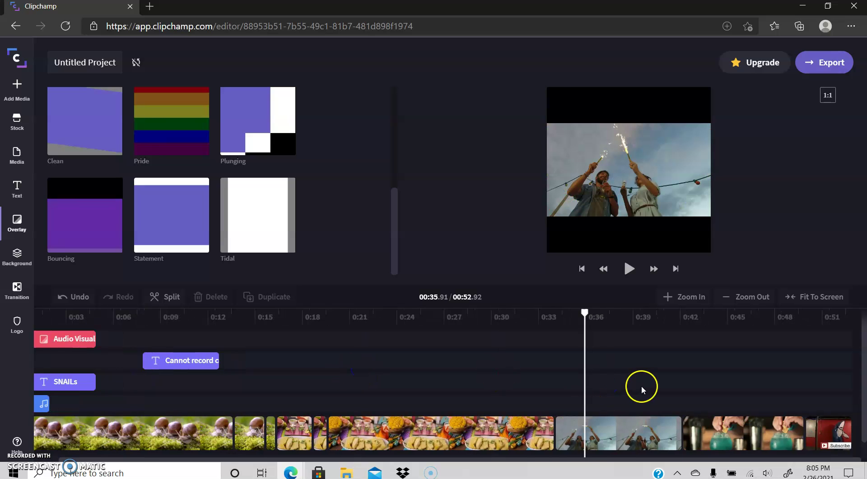
left_click(688, 402)
left_click(629, 269)
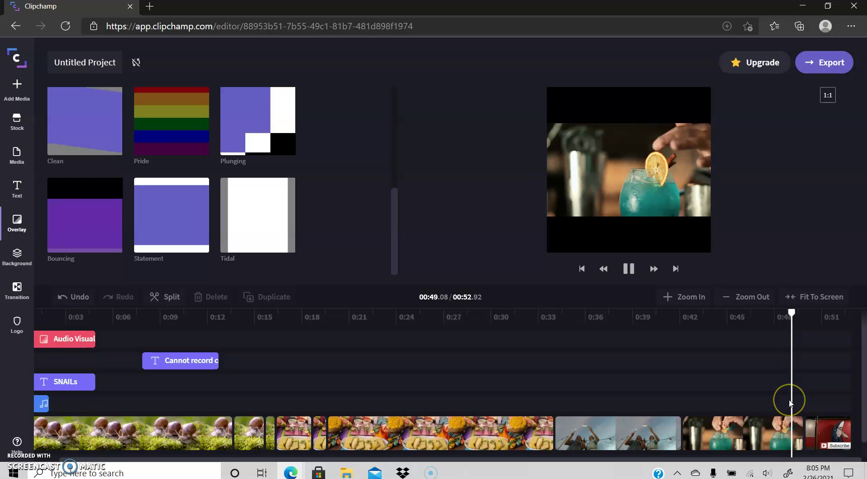
left_click(837, 438)
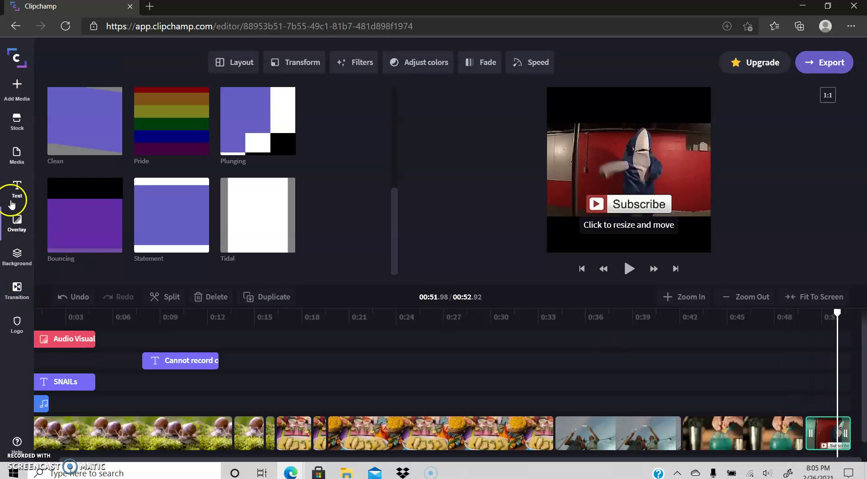
- Open the stock library on GIPHY GIFs and inspect the first GIF
left_click(17, 158)
left_click(17, 131)
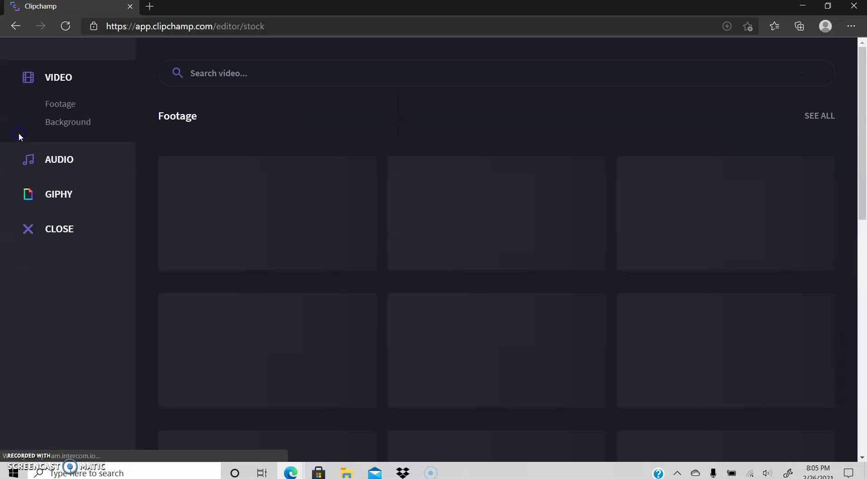
left_click(59, 193)
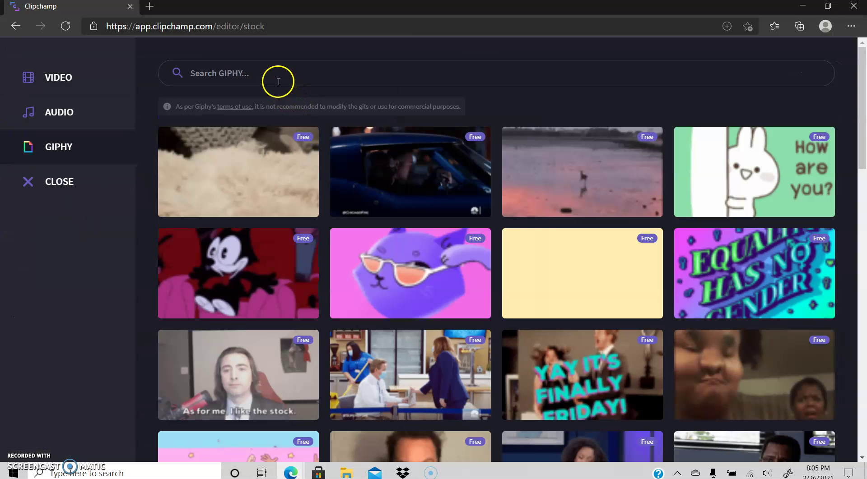
left_click(490, 280)
- Browse down the GIPHY grid, then bring up the stock Audio collections
scroll(433, 271, "down", 4)
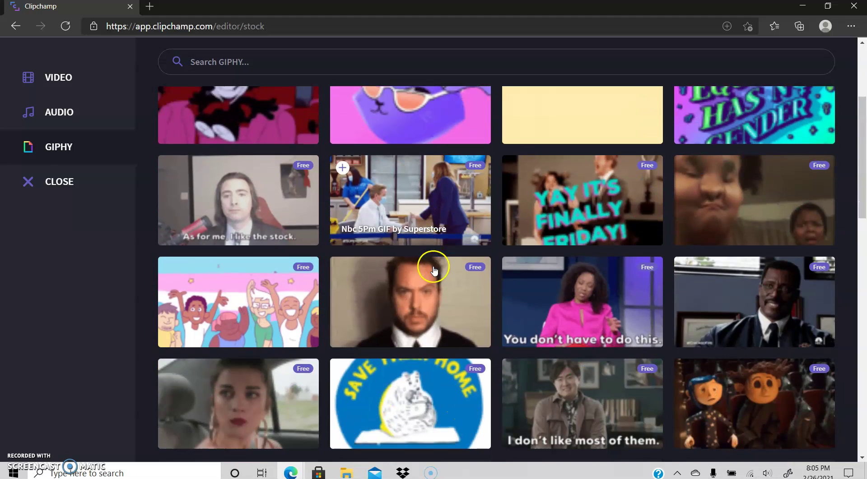
scroll(430, 265, "down", 8)
scroll(429, 264, "down", 5)
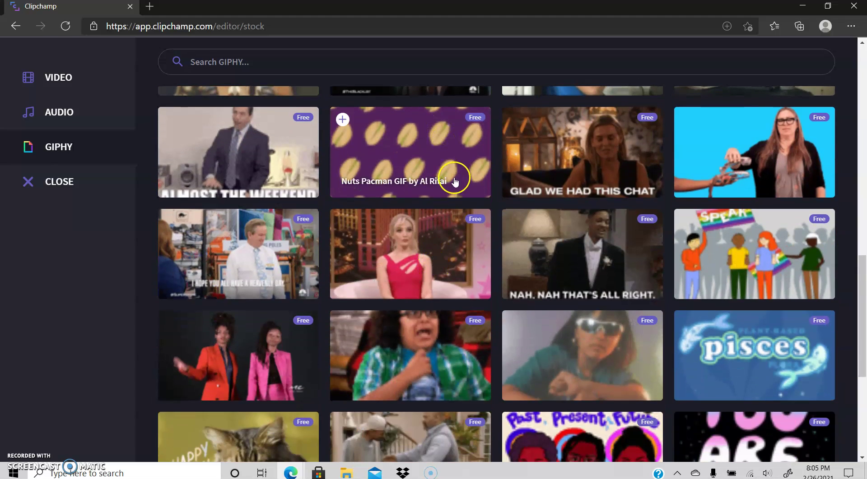
scroll(476, 304, "down", 2)
scroll(754, 350, "down", 2)
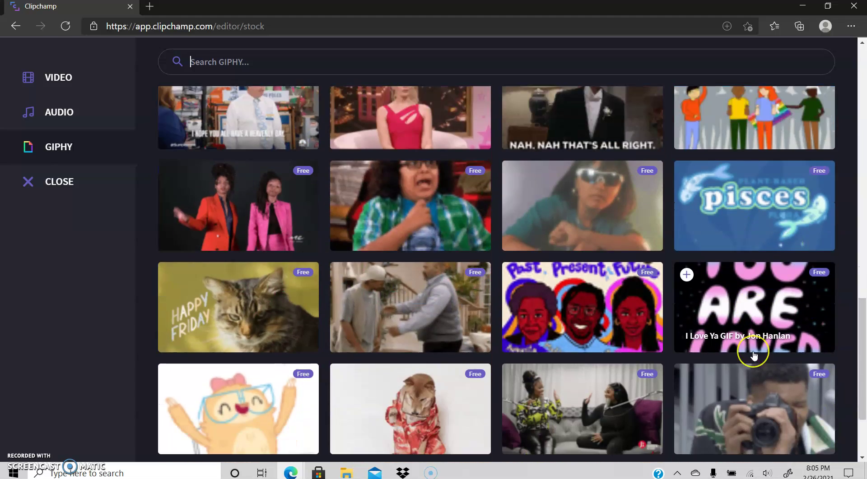
scroll(754, 355, "down", 2)
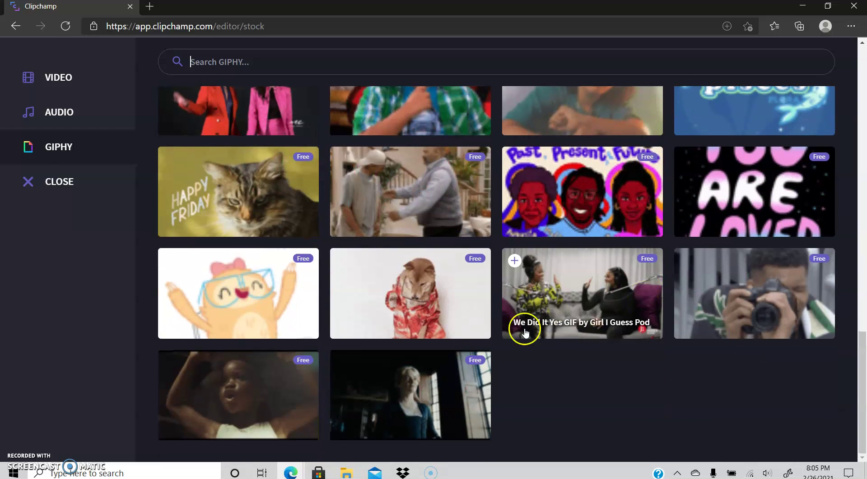
scroll(530, 251, "up", 15)
scroll(530, 251, "up", 10)
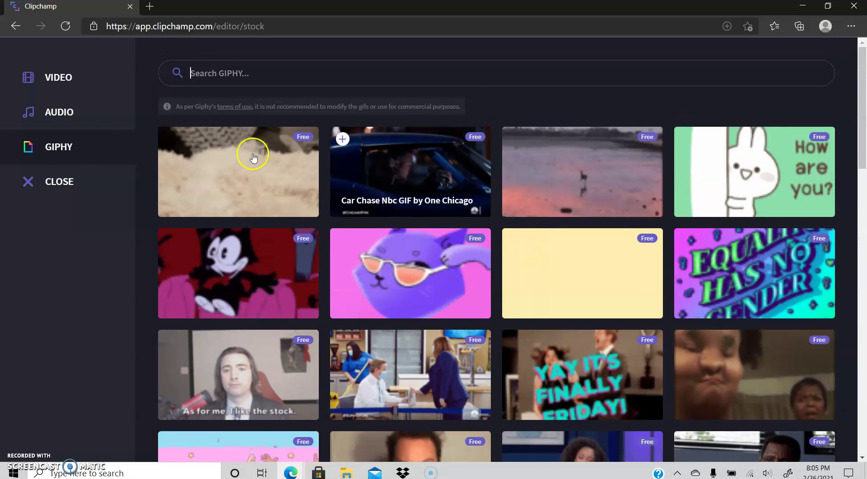
left_click(53, 103)
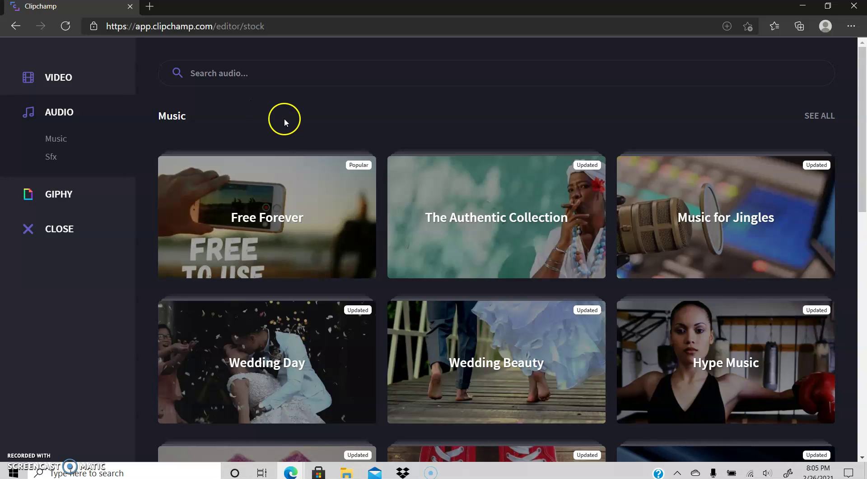
- Cut the snail clip at about 0:06, delete the later piece, and move the Cannot record text clip
left_click(68, 229)
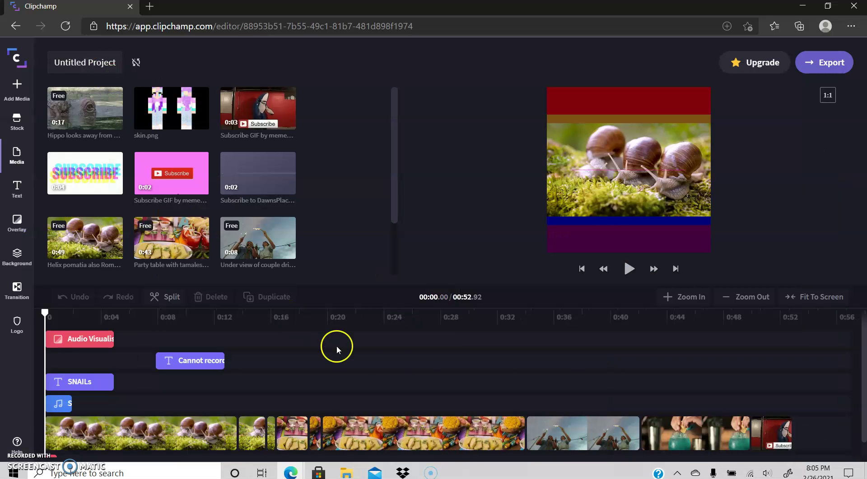
left_click(635, 274)
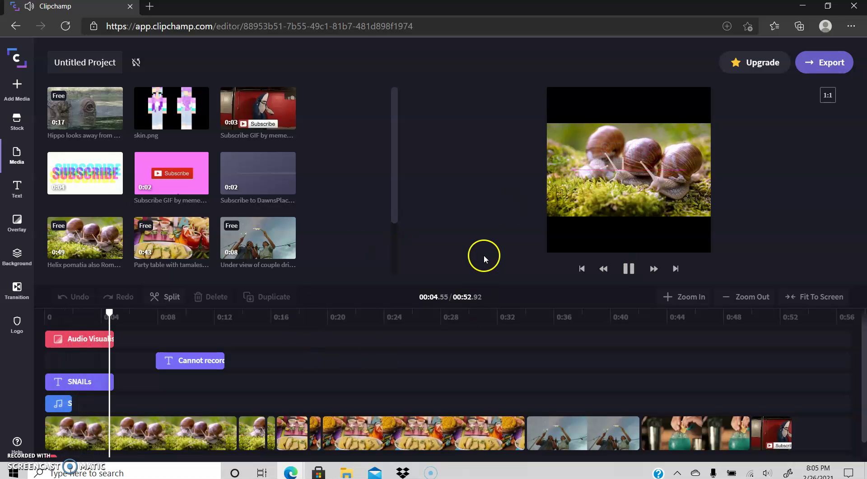
left_click(184, 298)
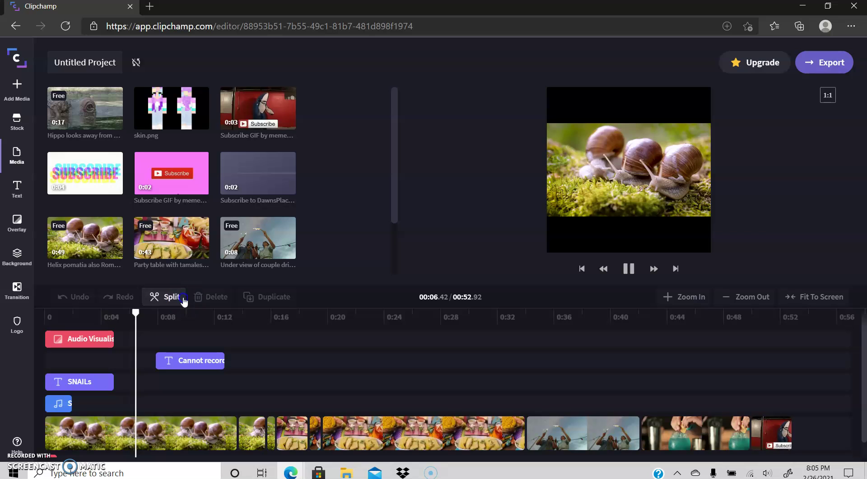
key("Delete")
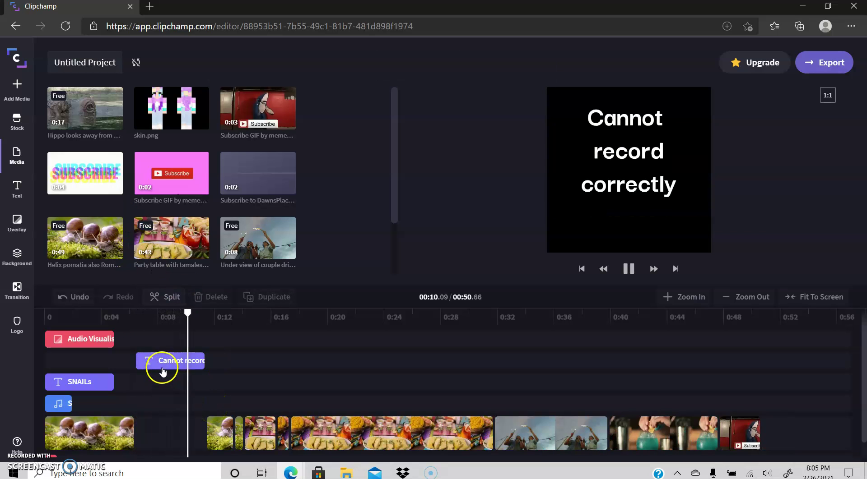
left_click_drag(162, 372, 276, 388)
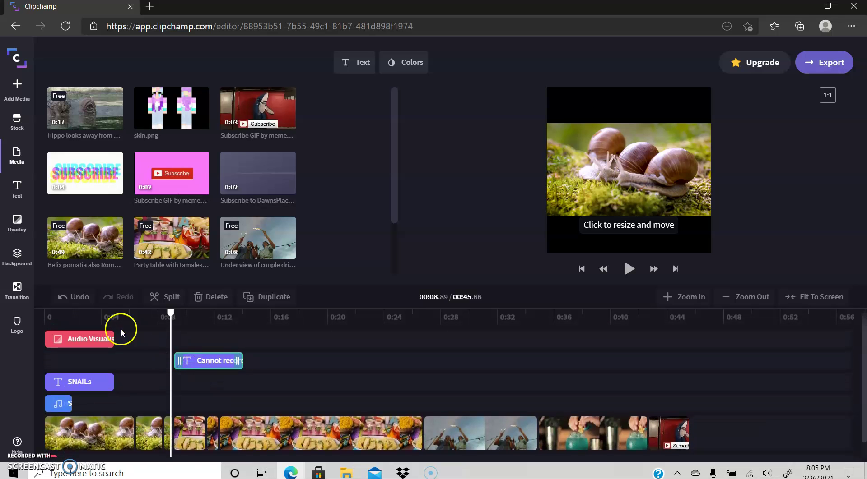
scroll(198, 368, "down", 1)
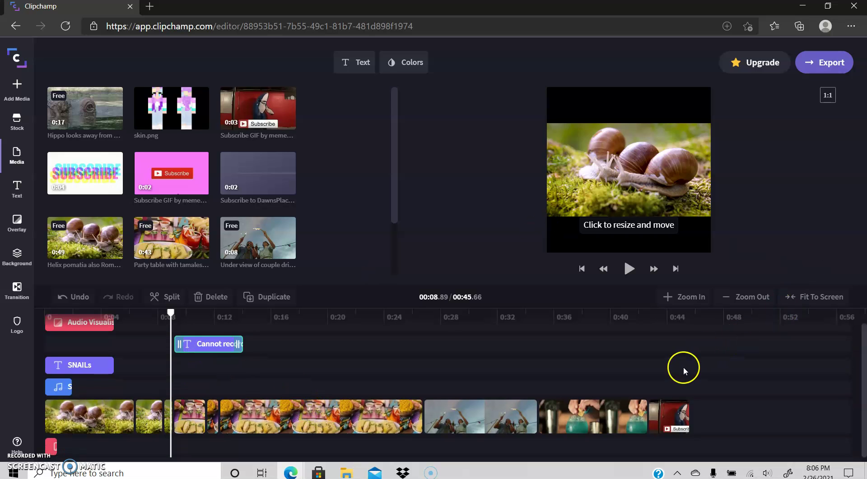
- Set the long tamales food clip to Fast speed
scroll(258, 193, "down", 2)
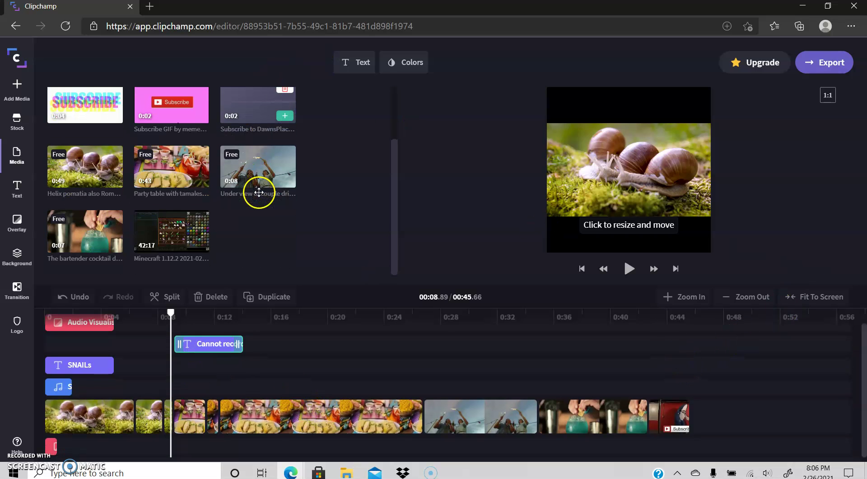
scroll(259, 195, "up", 2)
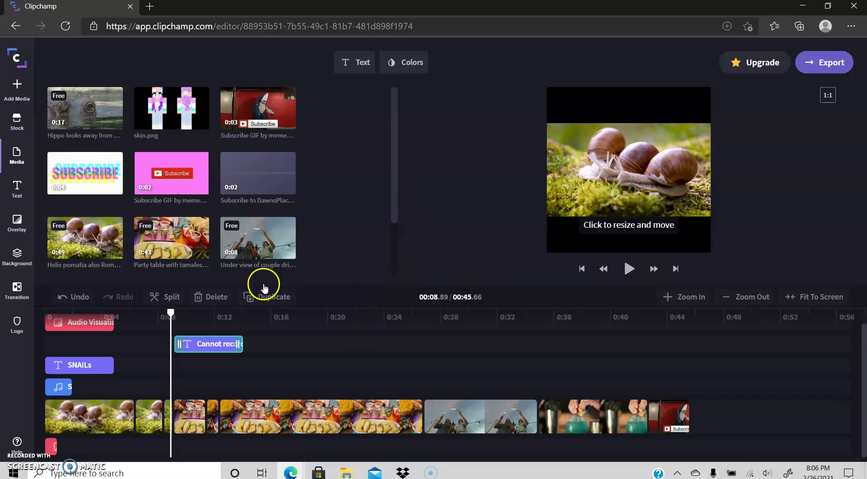
left_click(309, 354)
left_click(350, 410)
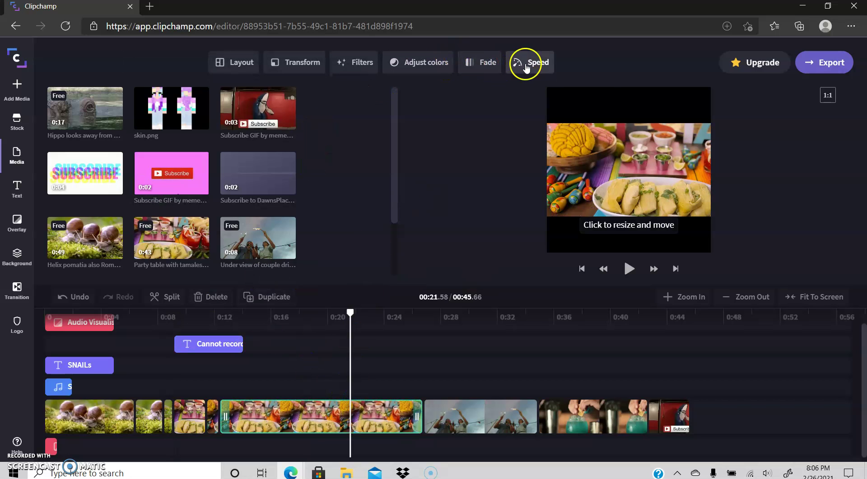
left_click(526, 68)
left_click(576, 128)
left_click(402, 345)
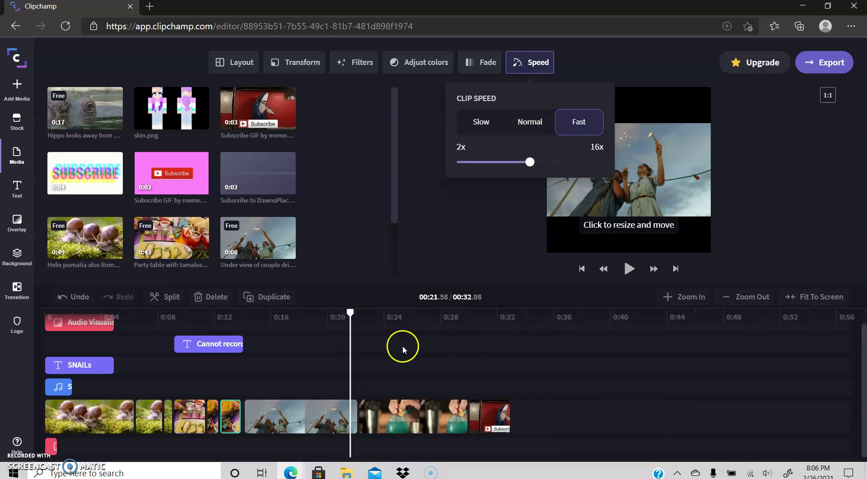
left_click(268, 368)
- Preview the project from 0:11, where the text appears
left_click(229, 375)
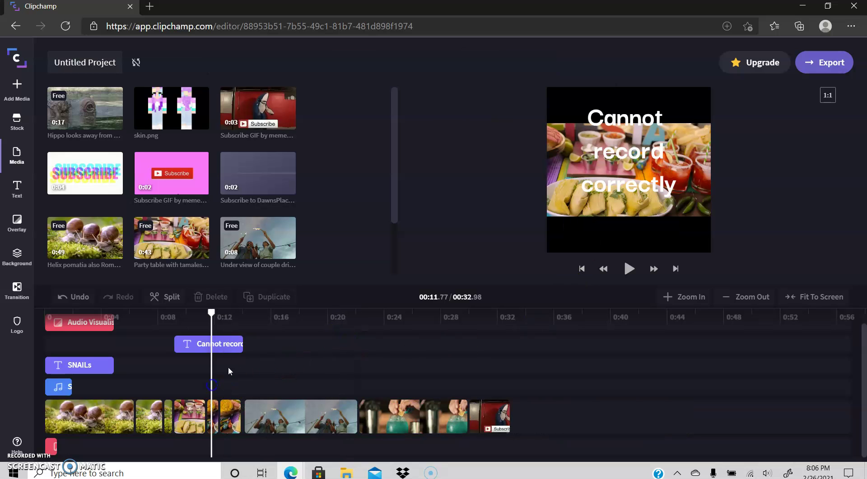
left_click(625, 271)
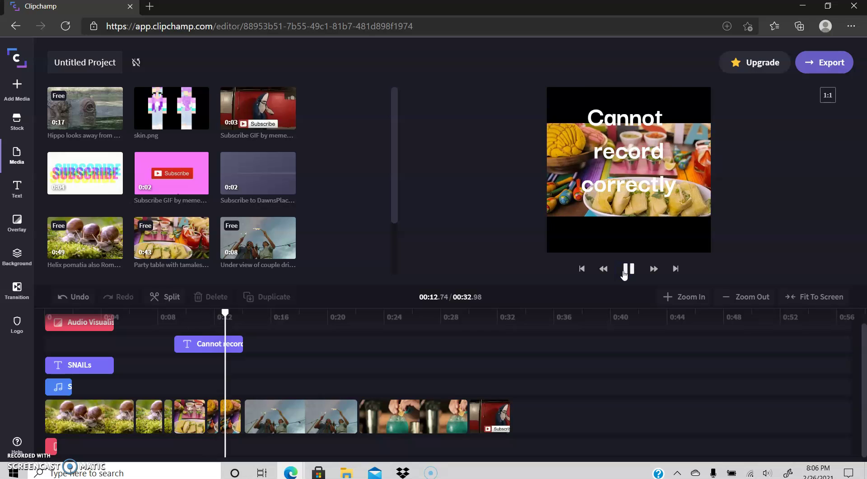
left_click(624, 271)
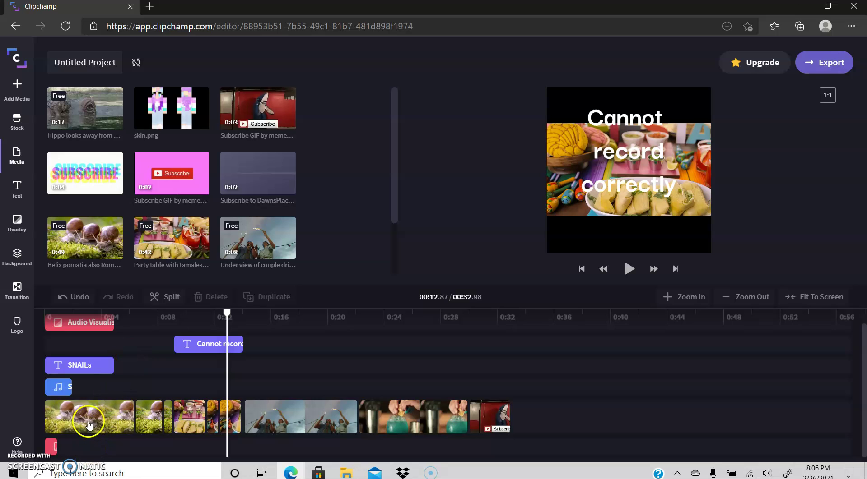
scroll(135, 371, "up", 1)
scroll(108, 266, "down", 2)
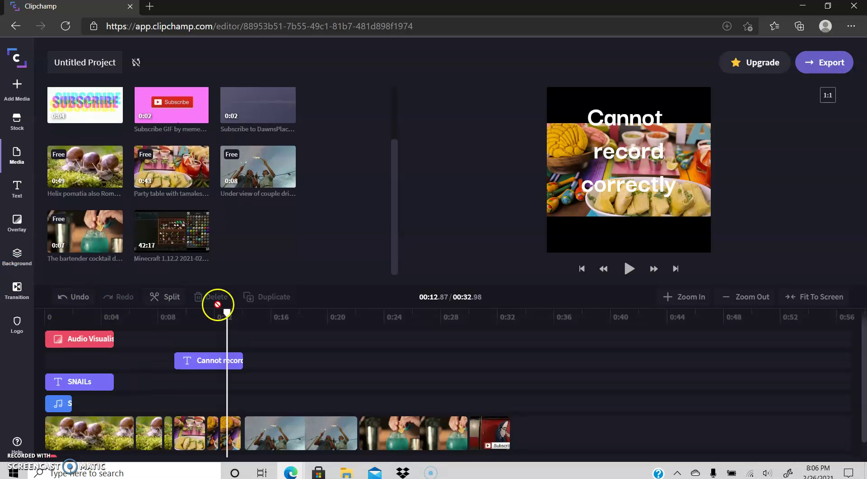
scroll(289, 253, "up", 2)
scroll(291, 233, "down", 2)
scroll(343, 194, "up", 2)
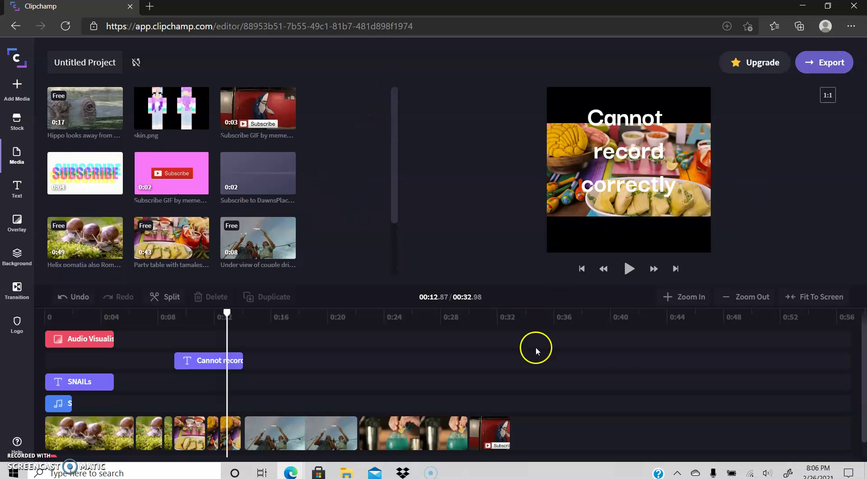